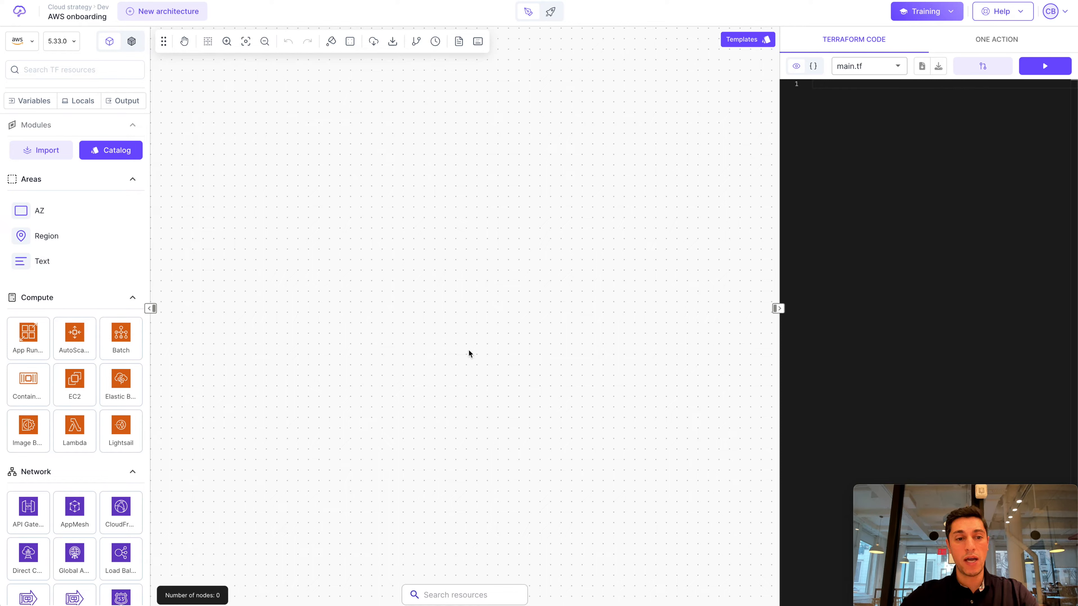
Add a large Region area to the empty canvas and set its region to var.region
{"action": "left_click_drag", "start_coordinate": [44, 241], "coordinate": [436, 283]}
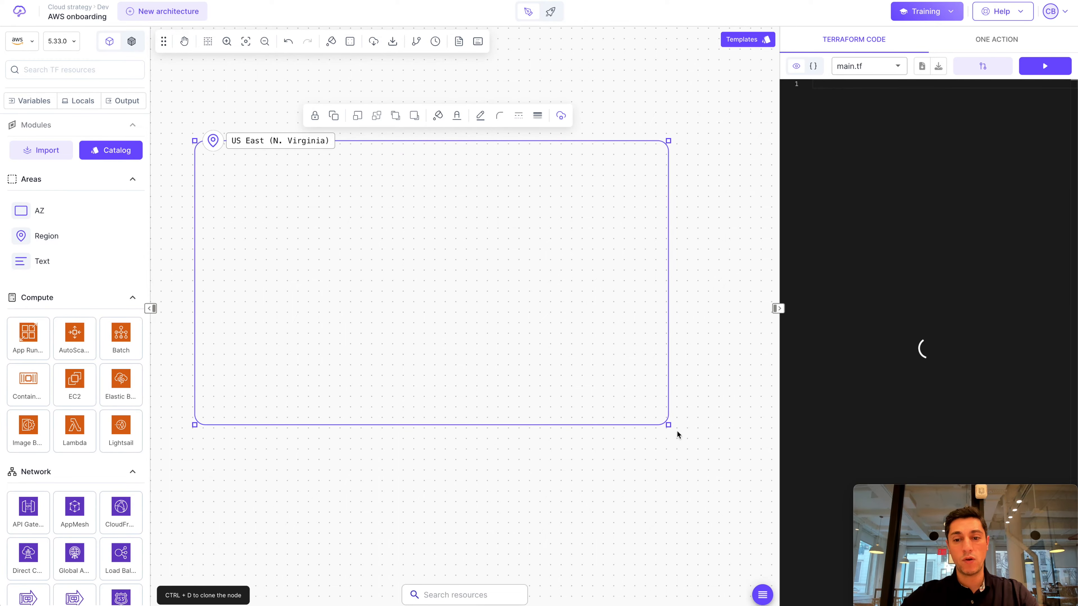
{"action": "left_click_drag", "start_coordinate": [670, 427], "coordinate": [724, 480]}
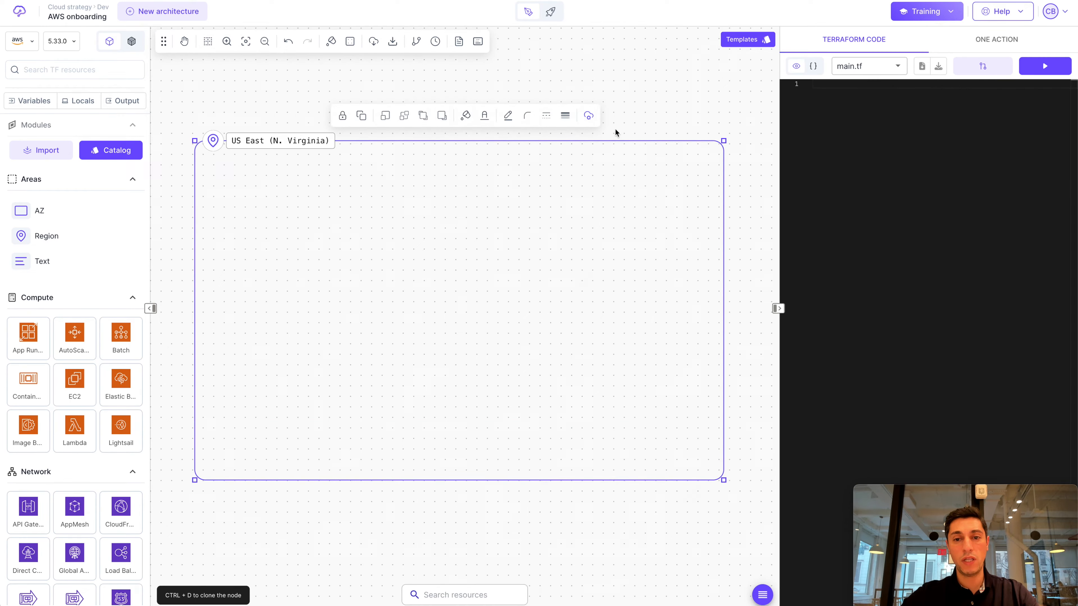
{"action": "left_click", "coordinate": [592, 114]}
{"action": "left_click", "coordinate": [631, 216]}
{"action": "left_click", "coordinate": [731, 215]}
{"action": "type", "text": "var.region"}
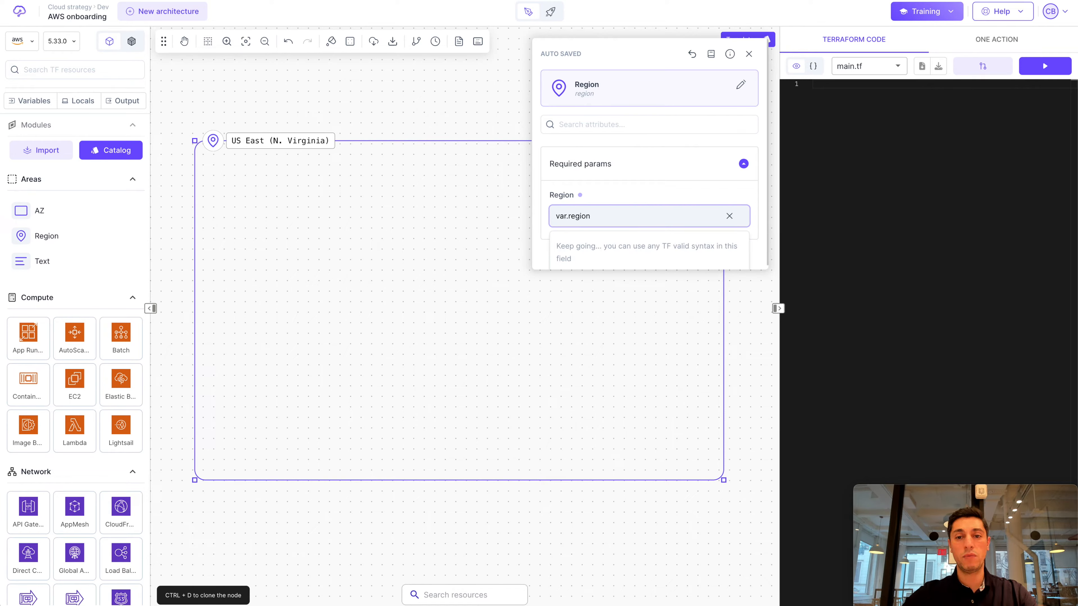
{"action": "left_click", "coordinate": [760, 193]}
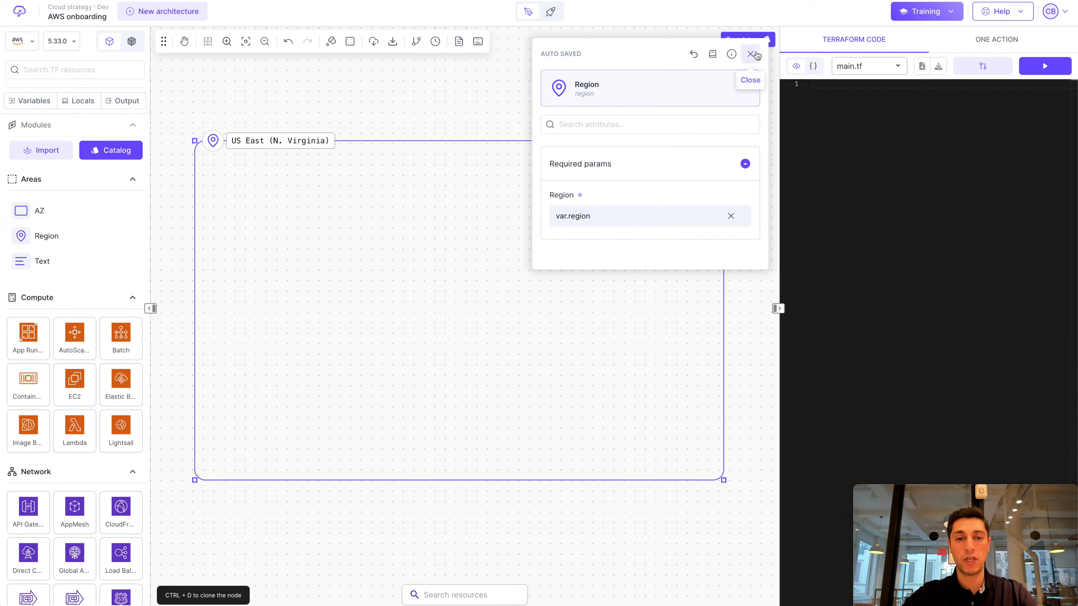
Reposition the region area near the canvas's upper-left part and enlarge it to fill most of the canvas
{"action": "scroll", "coordinate": [317, 267], "scroll_direction": "down", "scroll_amount": 1}
{"action": "left_click", "coordinate": [325, 242]}
{"action": "left_click_drag", "start_coordinate": [326, 242], "coordinate": [306, 231]}
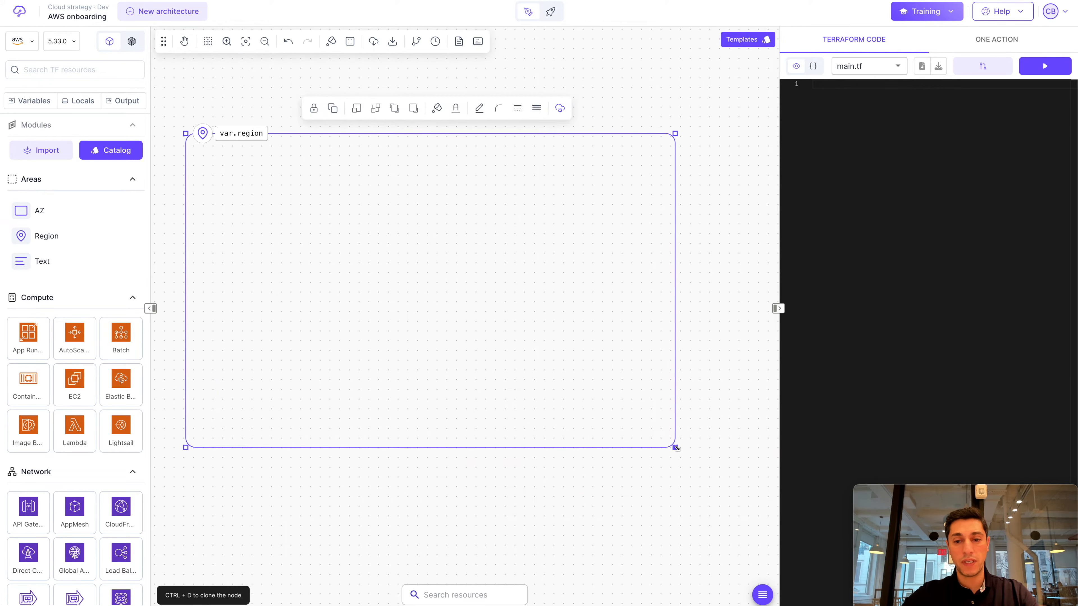
{"action": "left_click_drag", "start_coordinate": [676, 448], "coordinate": [754, 505]}
Find the VPC resource, place it inside the region area and enlarge it to nearly fill the region
{"action": "left_click", "coordinate": [88, 70]}
{"action": "type", "text": "vpc"}
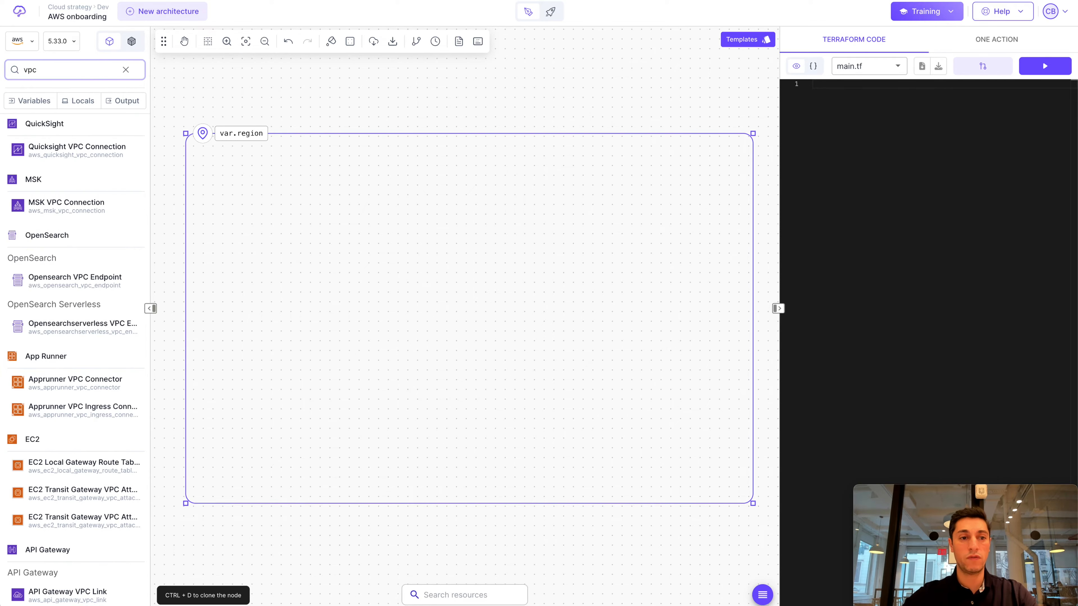
{"action": "scroll", "coordinate": [61, 358], "scroll_direction": "down", "scroll_amount": 3}
{"action": "scroll", "coordinate": [60, 359], "scroll_direction": "down", "scroll_amount": 10}
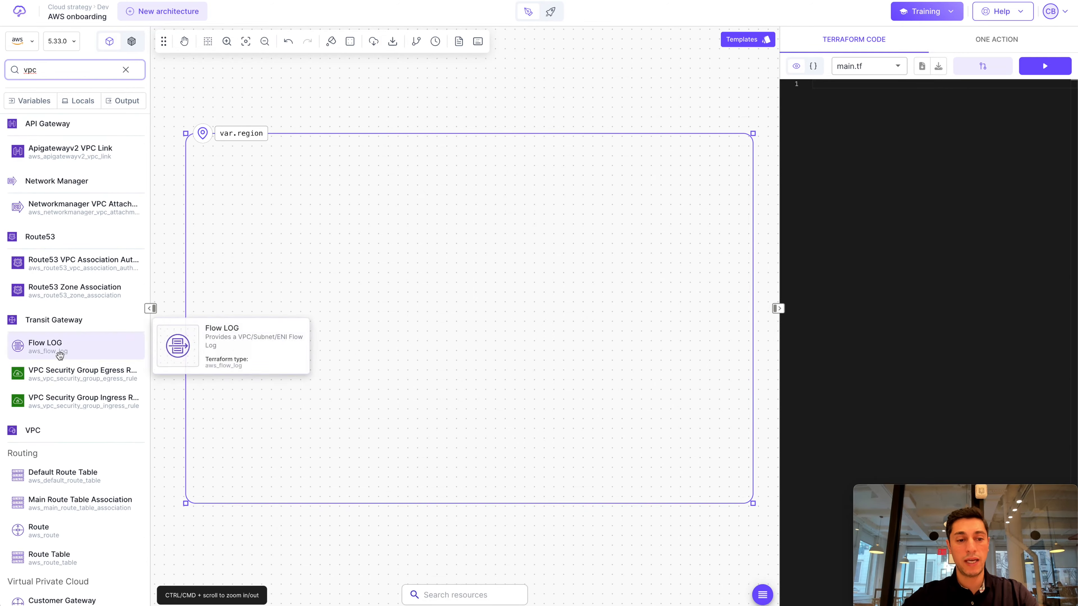
{"action": "scroll", "coordinate": [60, 356], "scroll_direction": "down", "scroll_amount": 2}
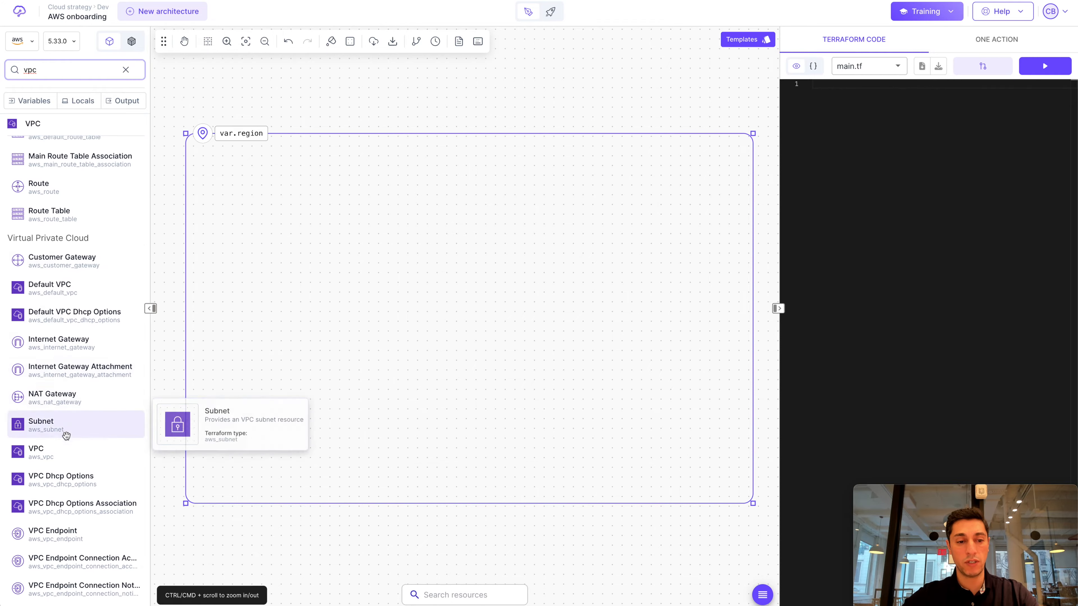
{"action": "left_click_drag", "start_coordinate": [46, 446], "coordinate": [282, 272]}
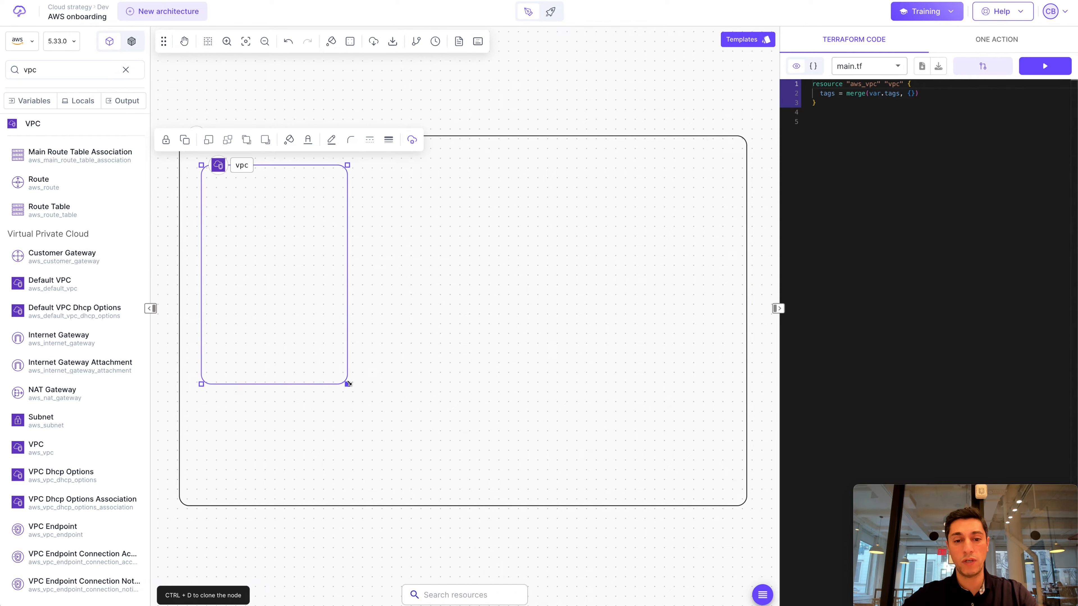
{"action": "left_click_drag", "start_coordinate": [347, 384], "coordinate": [720, 486]}
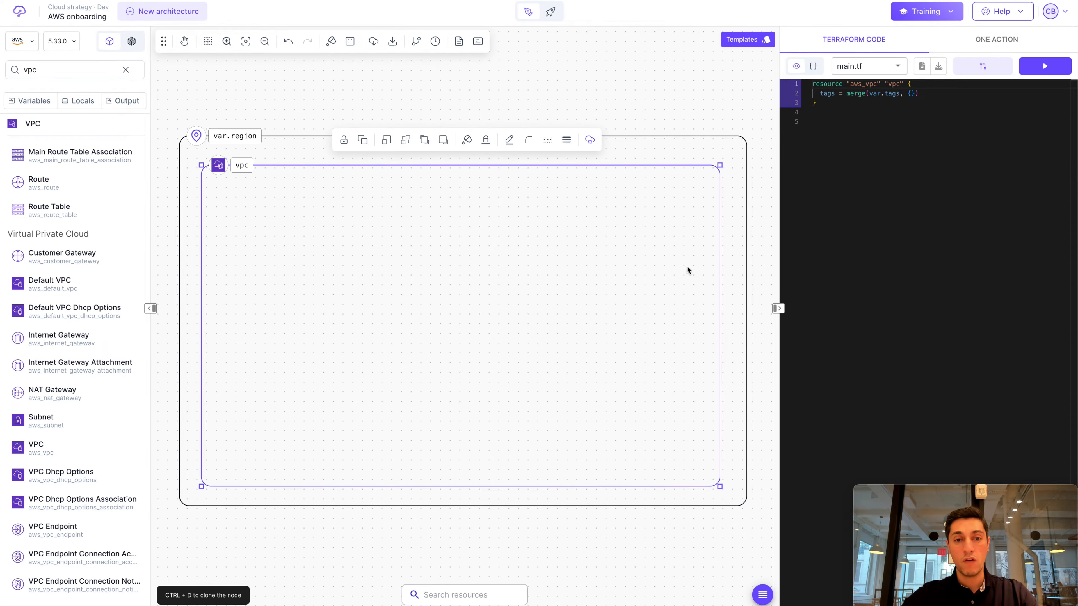
Set the VPC's CIDR block to 10.0.0.0/16 in its advanced configuration
{"action": "left_click", "coordinate": [590, 140]}
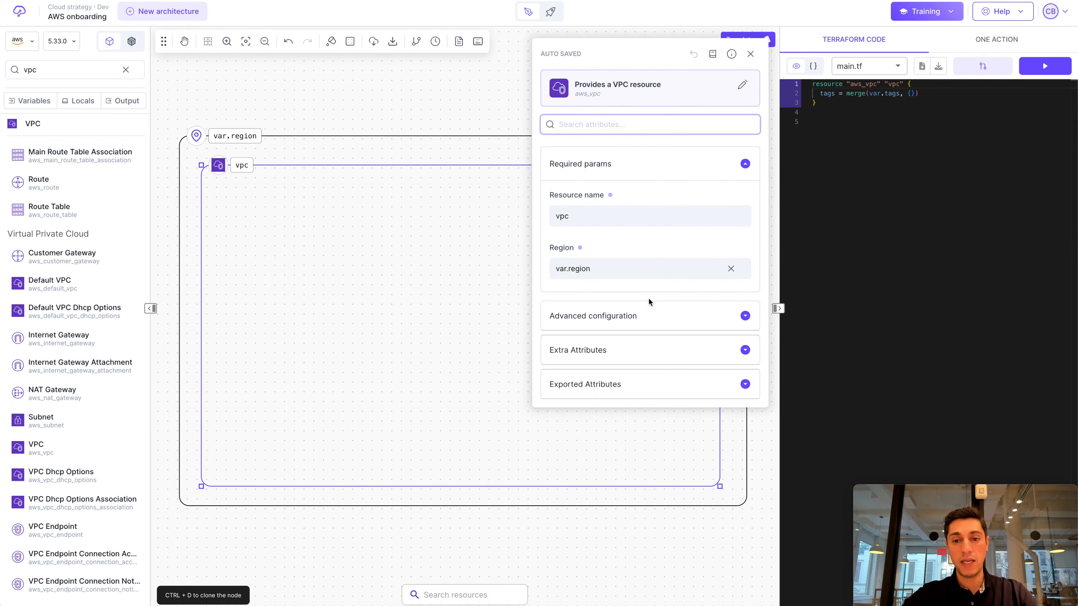
{"action": "left_click", "coordinate": [649, 323]}
{"action": "scroll", "coordinate": [646, 297], "scroll_direction": "down", "scroll_amount": 4}
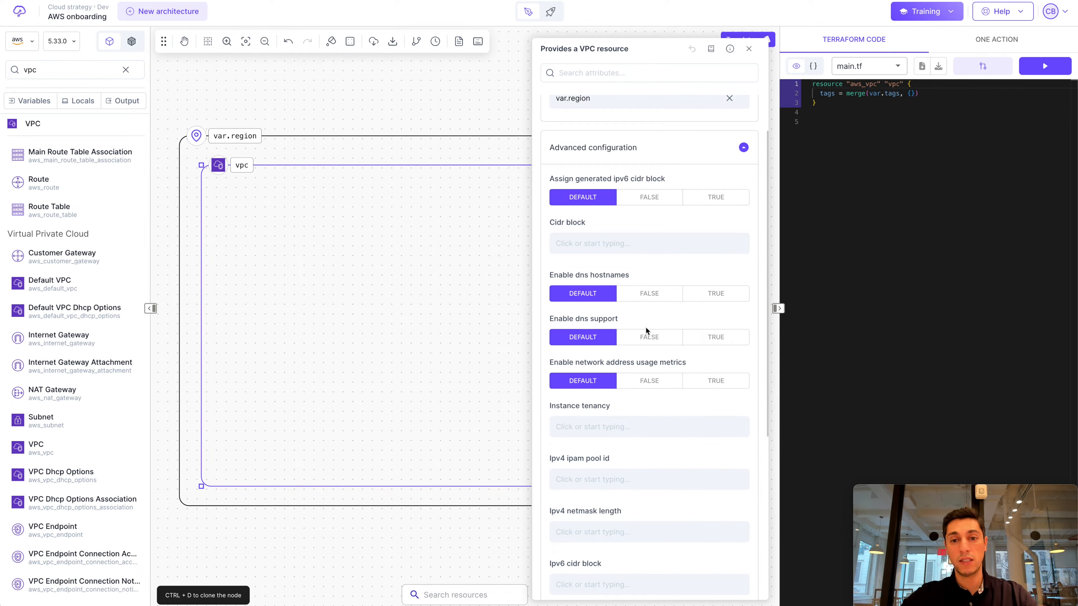
{"action": "scroll", "coordinate": [645, 330], "scroll_direction": "down", "scroll_amount": 5}
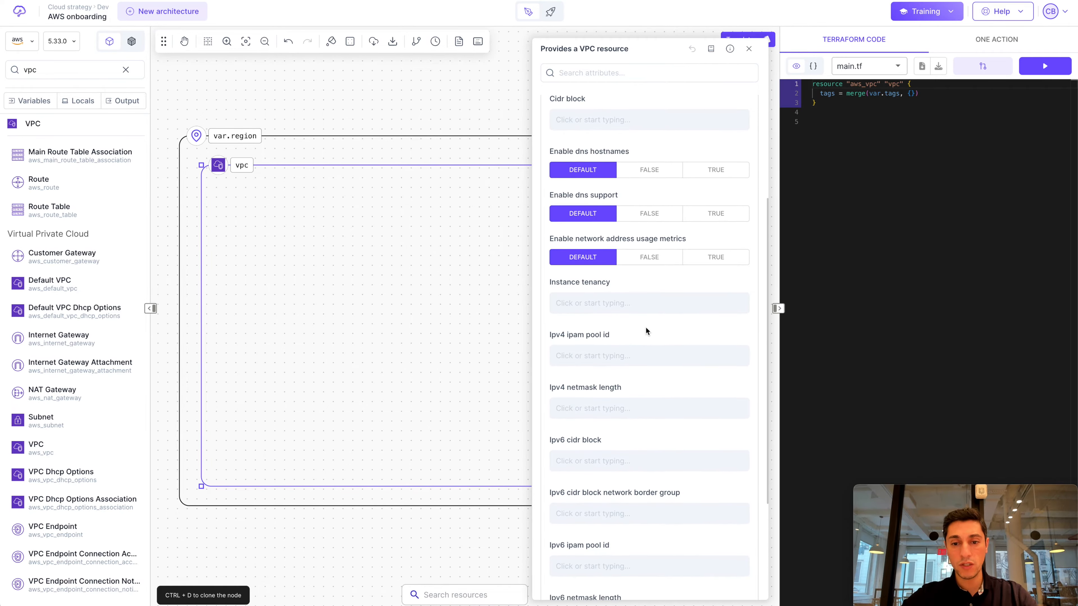
{"action": "scroll", "coordinate": [646, 330], "scroll_direction": "down", "scroll_amount": 2}
{"action": "scroll", "coordinate": [646, 330], "scroll_direction": "up", "scroll_amount": 6}
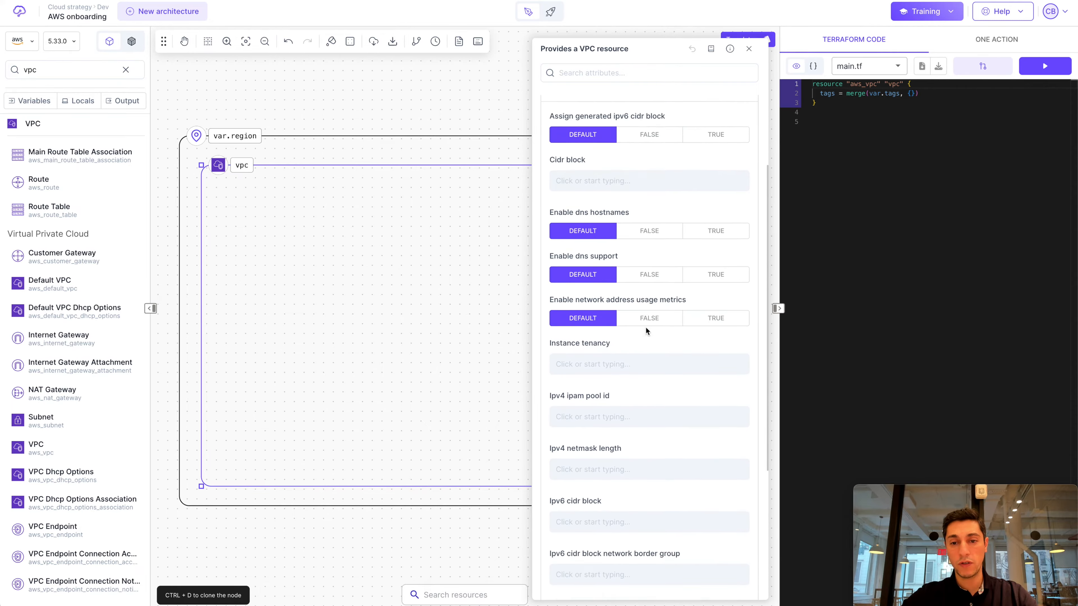
{"action": "scroll", "coordinate": [640, 327], "scroll_direction": "up", "scroll_amount": 2}
{"action": "left_click", "coordinate": [619, 301]}
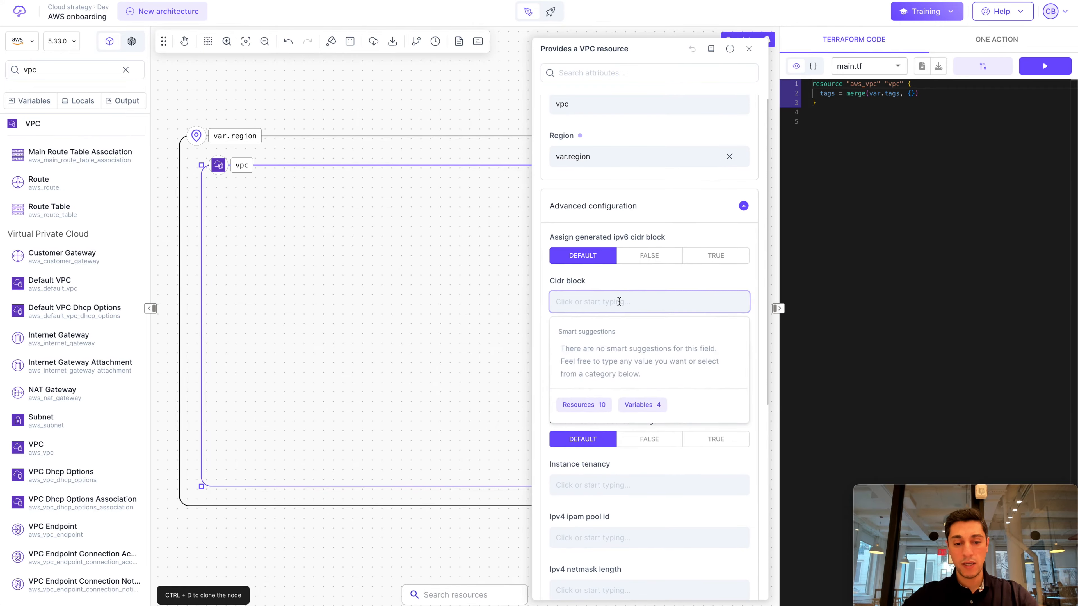
{"action": "type", "text": "0.0.0.0"}
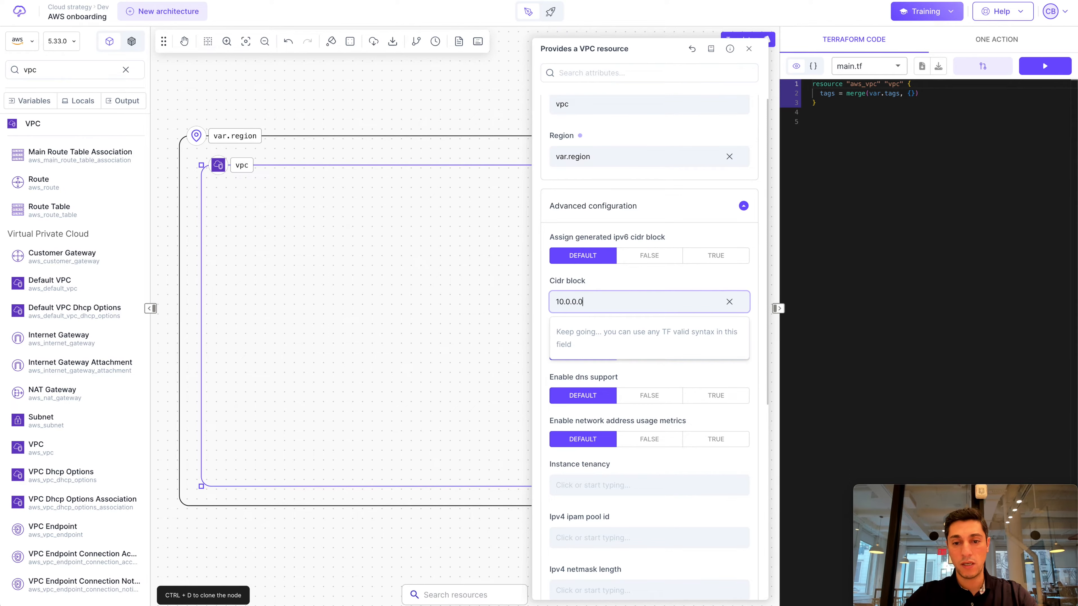
{"action": "type", "text": ".0/16"}
{"action": "left_click", "coordinate": [267, 257]}
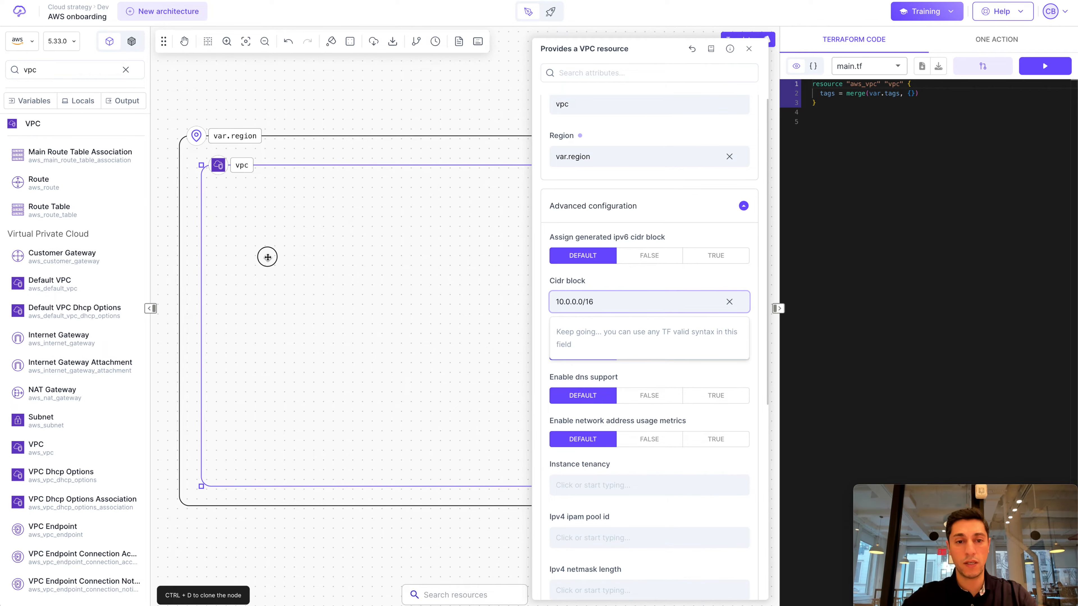
Add an AZ area in the left part of the VPC and set its availability zone to var.az1
{"action": "left_click", "coordinate": [126, 69]}
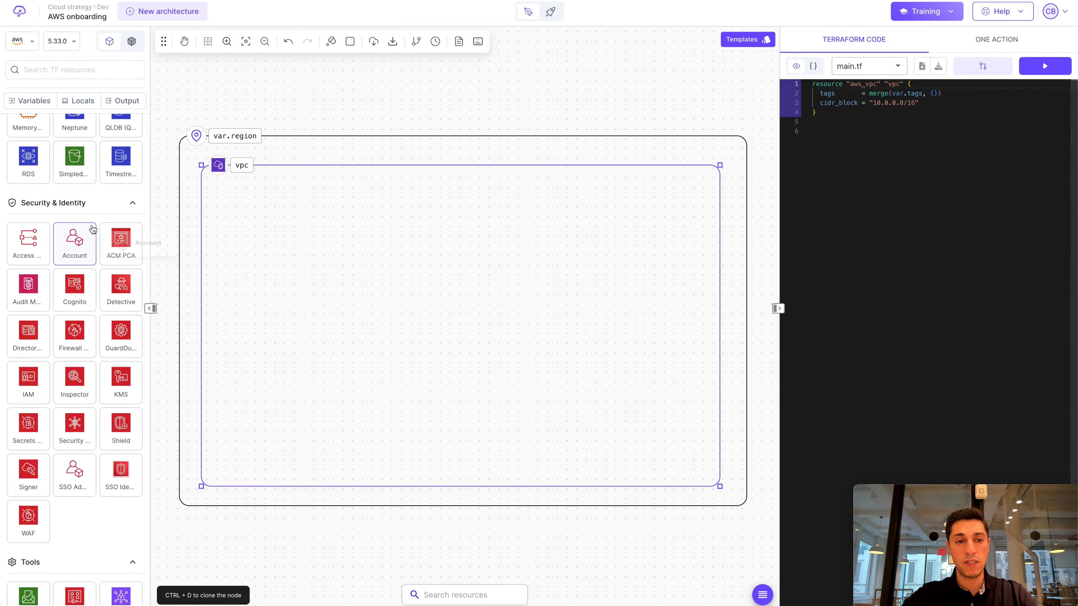
{"action": "scroll", "coordinate": [76, 238], "scroll_direction": "up", "scroll_amount": 10}
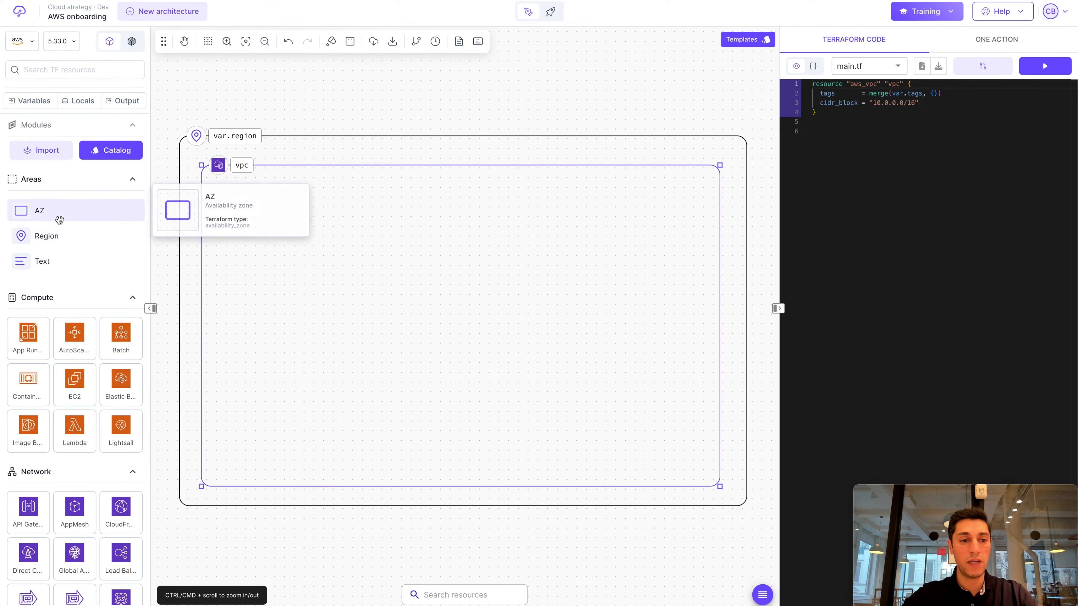
{"action": "left_click_drag", "start_coordinate": [58, 217], "coordinate": [308, 316]}
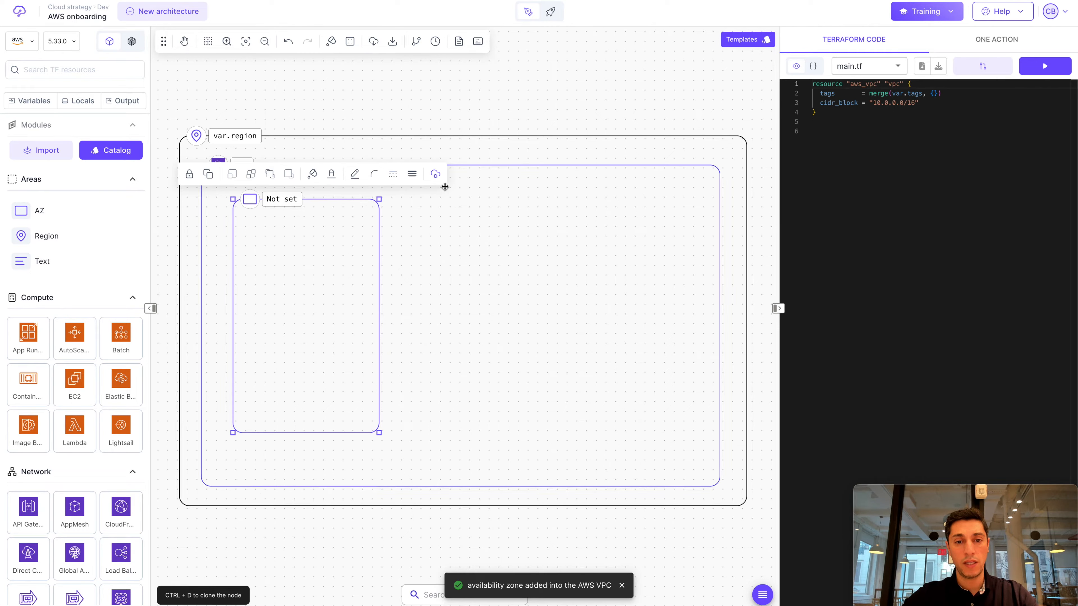
{"action": "left_click", "coordinate": [435, 174]}
{"action": "left_click", "coordinate": [598, 264]}
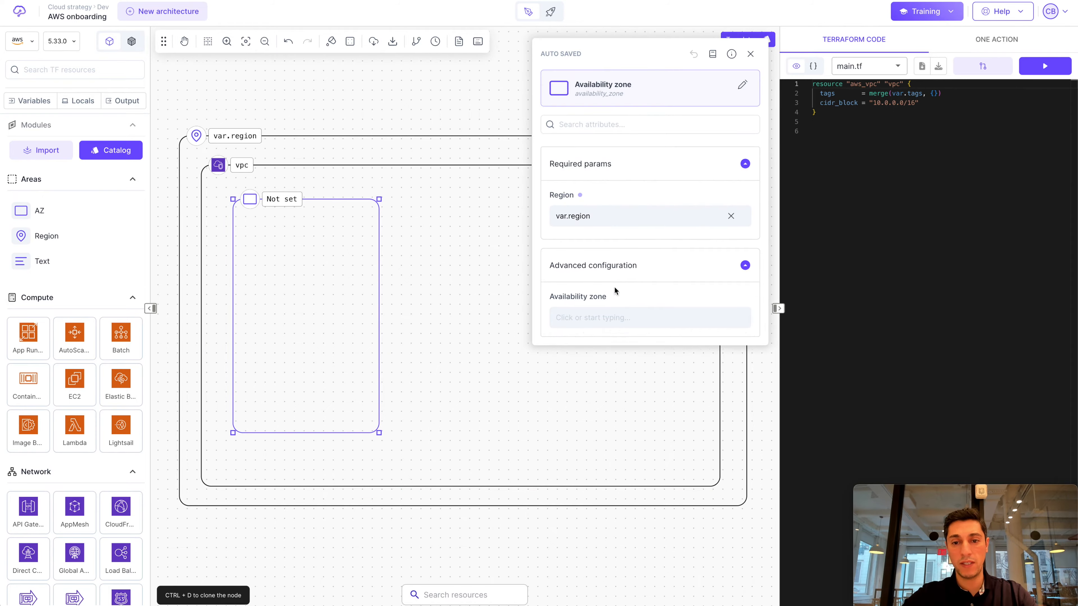
{"action": "left_click", "coordinate": [612, 316]}
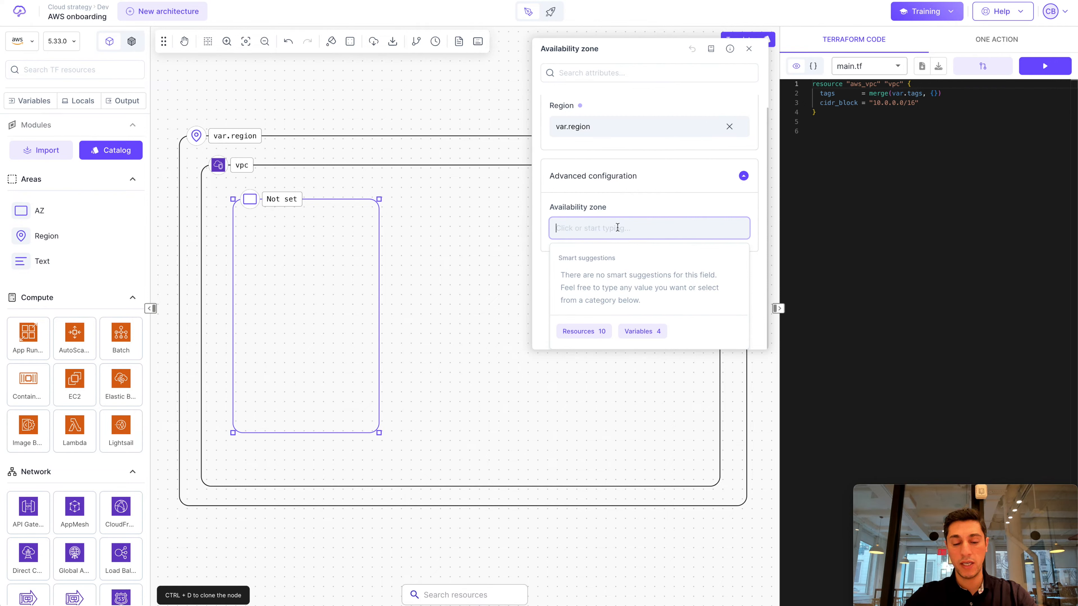
{"action": "type", "text": "var.a"}
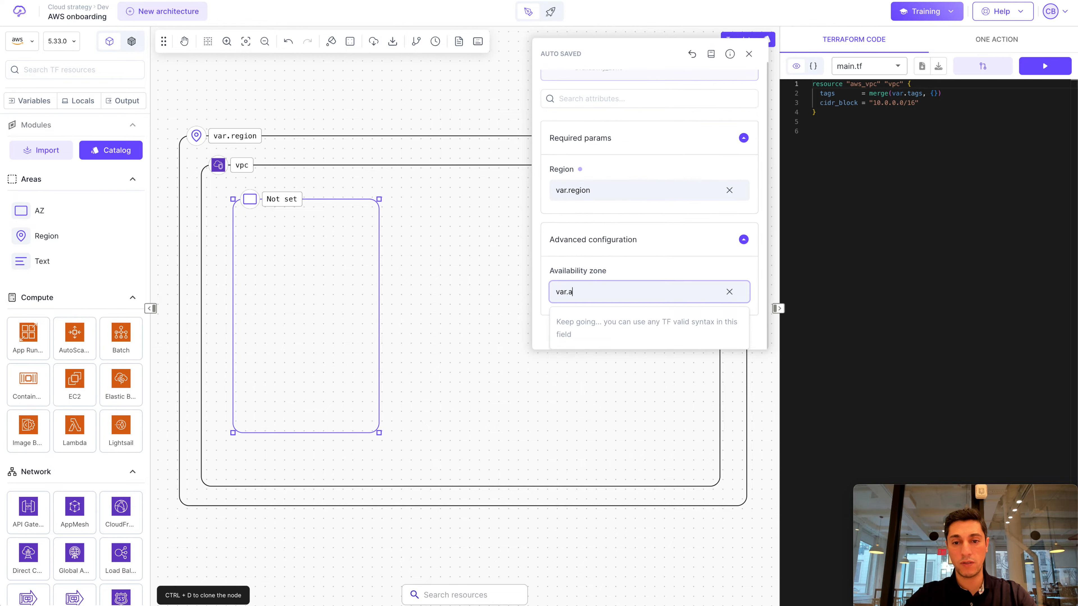
{"action": "type", "text": "z1"}
{"action": "left_click", "coordinate": [458, 257]}
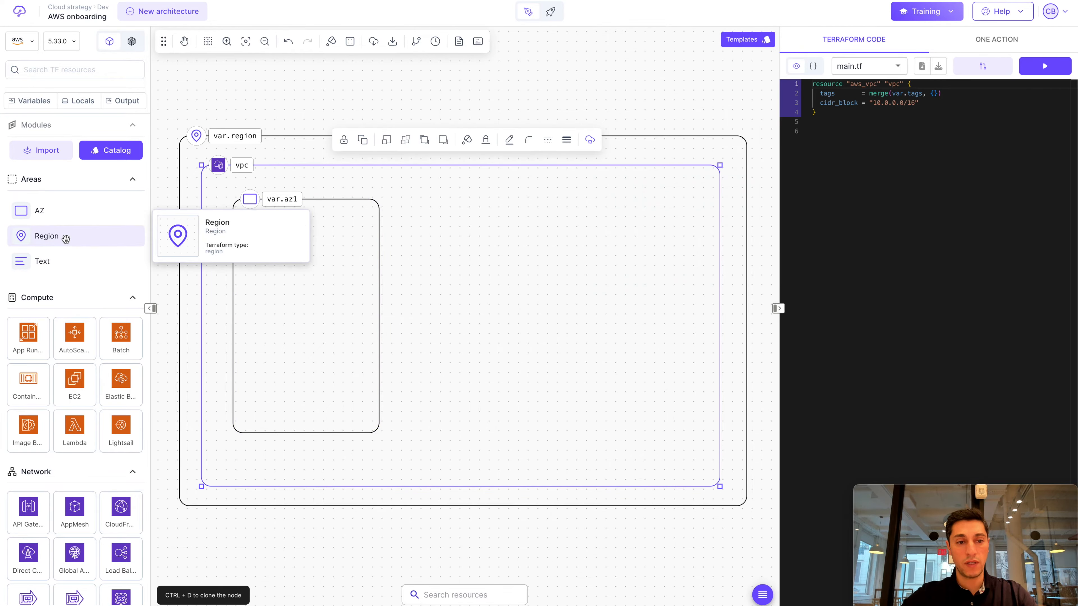
Add a second AZ area in the right part of the VPC and set its availability zone to var.az2
{"action": "left_click_drag", "start_coordinate": [84, 212], "coordinate": [585, 316]}
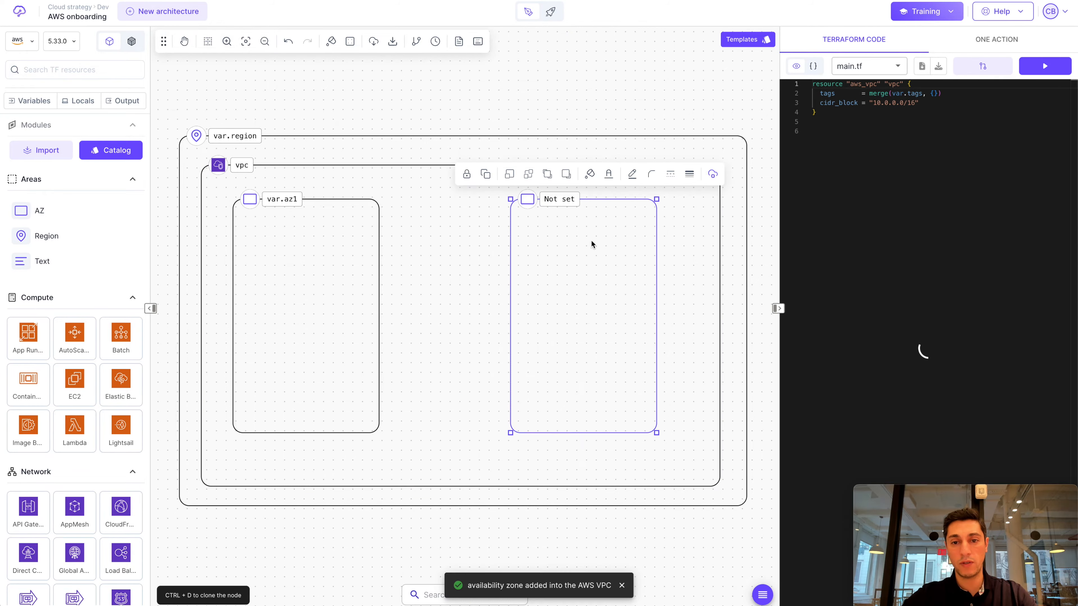
{"action": "left_click", "coordinate": [713, 174]}
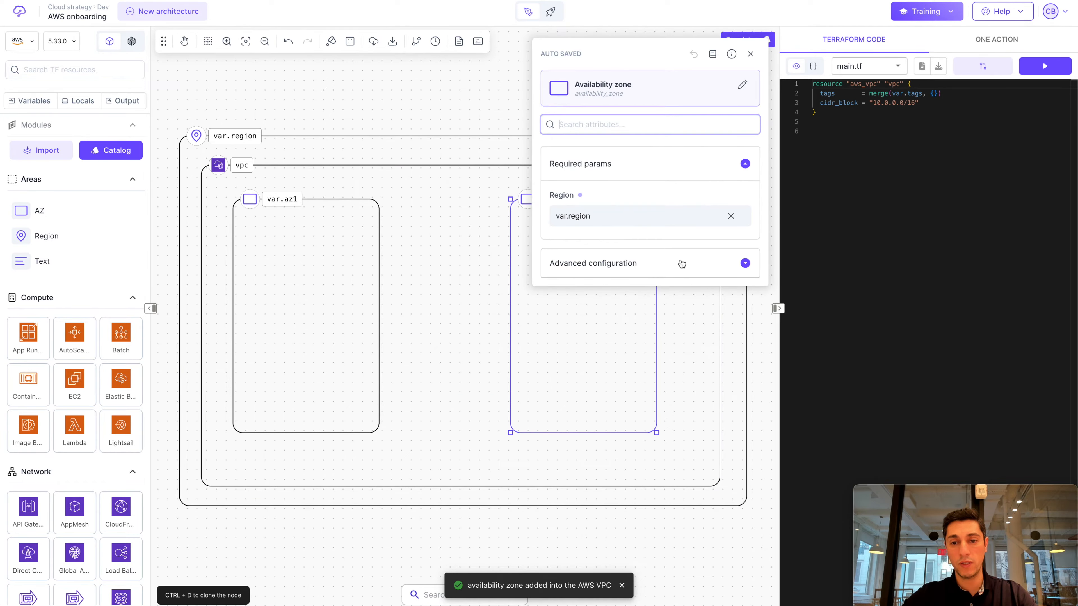
{"action": "left_click", "coordinate": [658, 264]}
{"action": "left_click", "coordinate": [617, 316]}
{"action": "type", "text": "var.az2"}
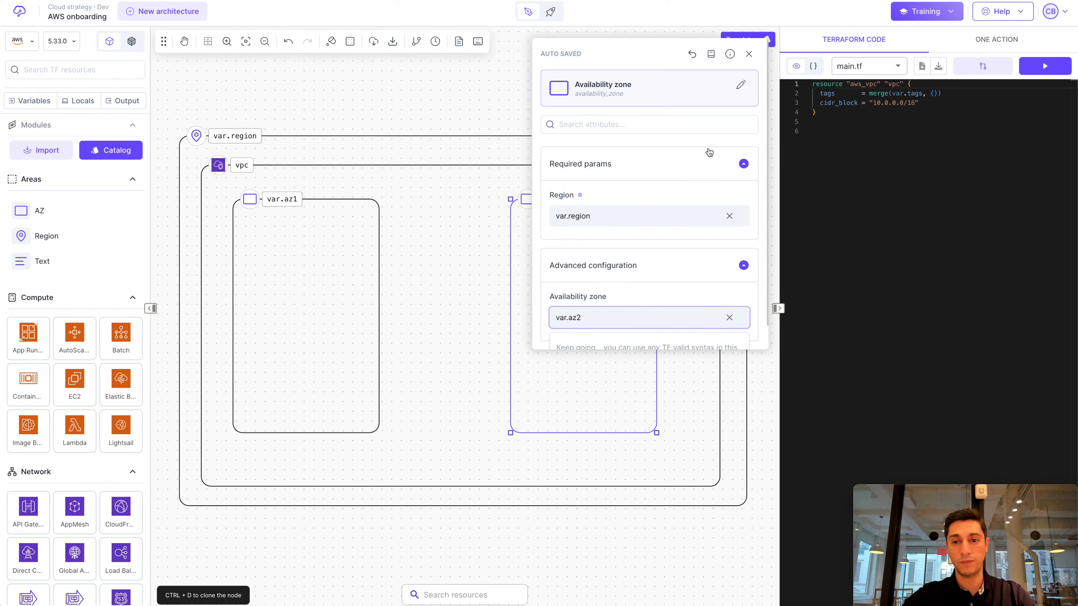
{"action": "left_click", "coordinate": [747, 59]}
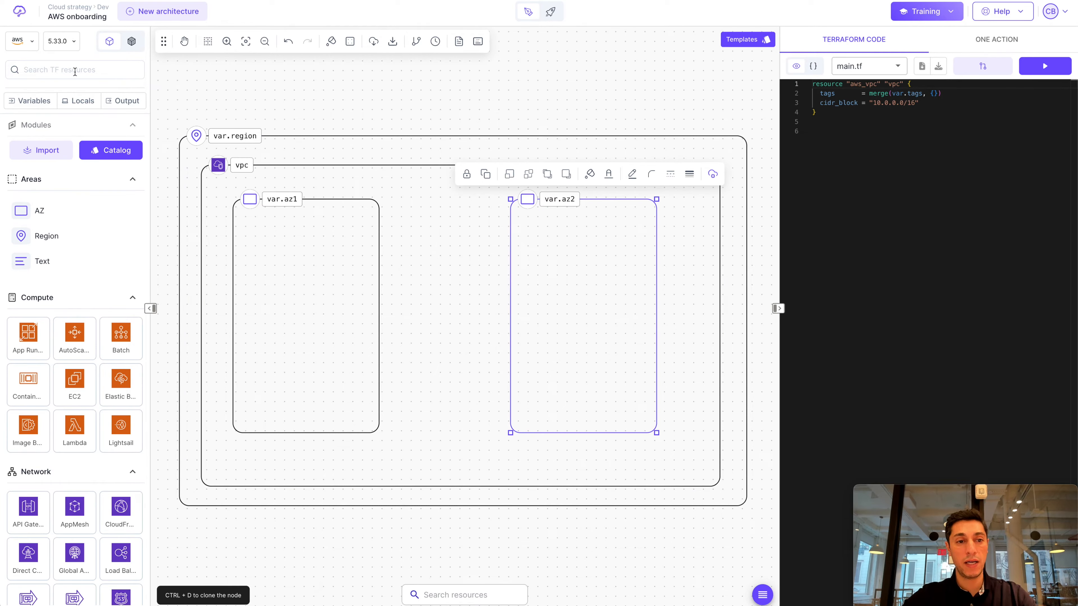
Add one subnet inside each availability zone and check their VPC and zone references in the Terraform code
{"action": "left_click", "coordinate": [65, 70]}
{"action": "type", "text": "subnet"}
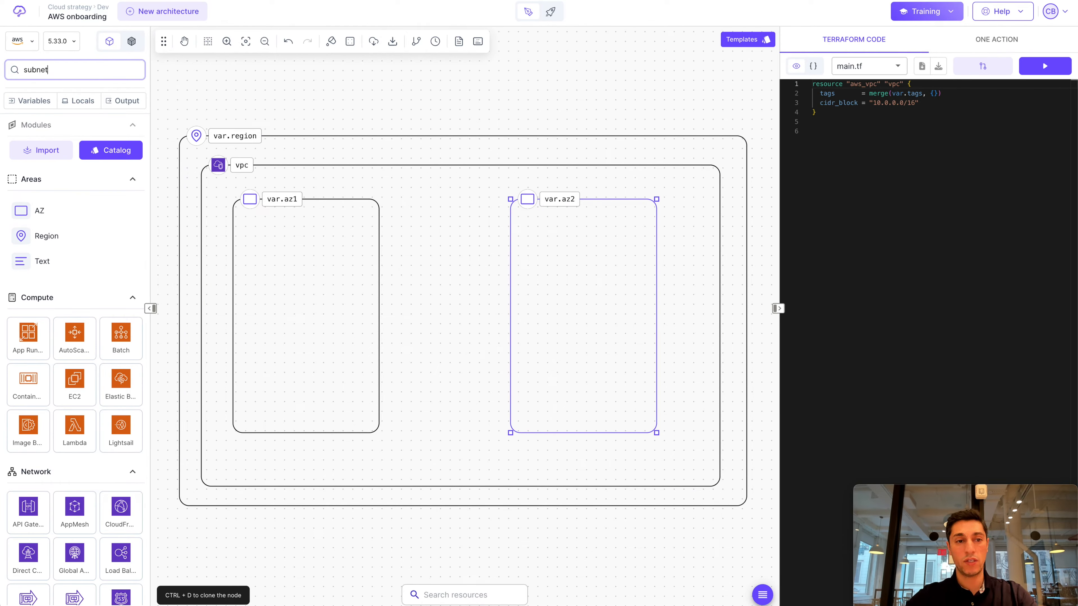
{"action": "left_click_drag", "start_coordinate": [74, 394], "coordinate": [308, 306]}
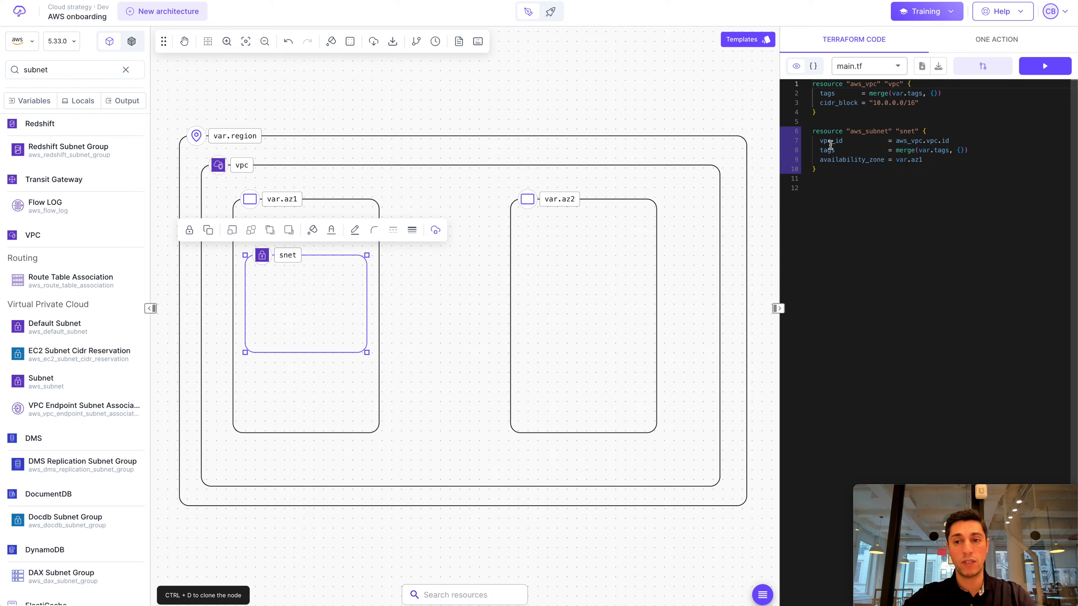
{"action": "left_click_drag", "start_coordinate": [820, 141], "coordinate": [955, 144]}
{"action": "left_click_drag", "start_coordinate": [819, 159], "coordinate": [939, 163]}
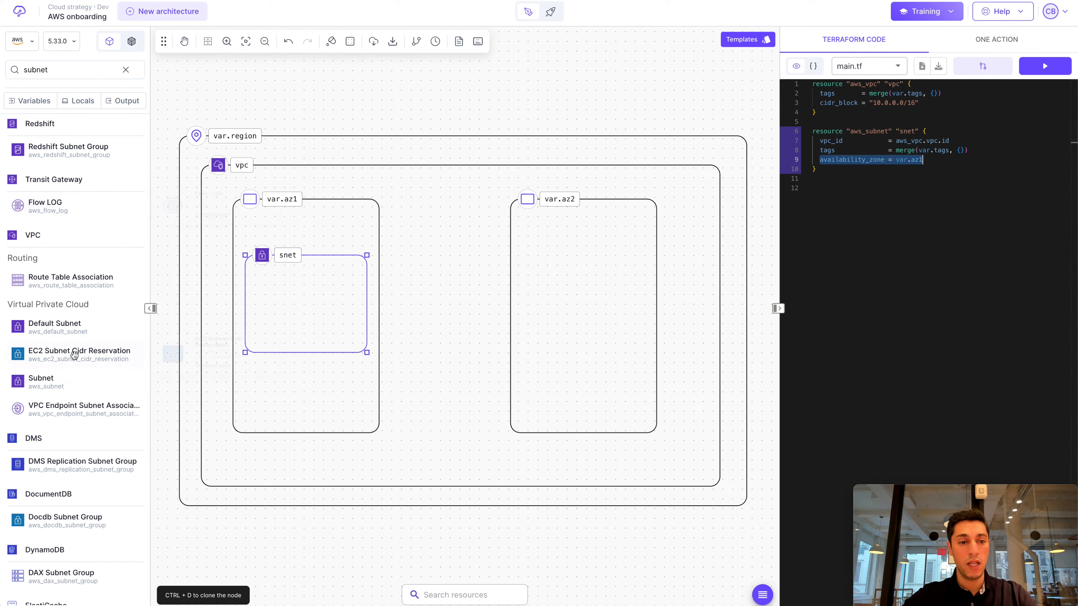
{"action": "left_click_drag", "start_coordinate": [68, 381], "coordinate": [584, 297]}
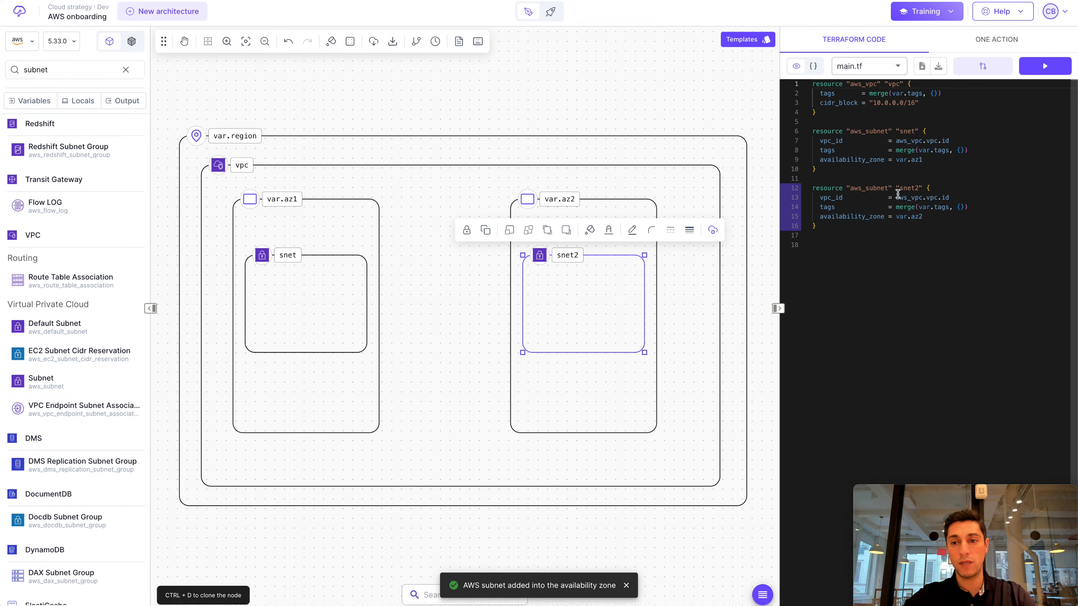
{"action": "mouse_move", "coordinate": [928, 218]}
{"action": "left_mouse_down"}
{"action": "mouse_move", "coordinate": [895, 216]}
{"action": "mouse_move", "coordinate": [917, 215]}
{"action": "left_mouse_up"}
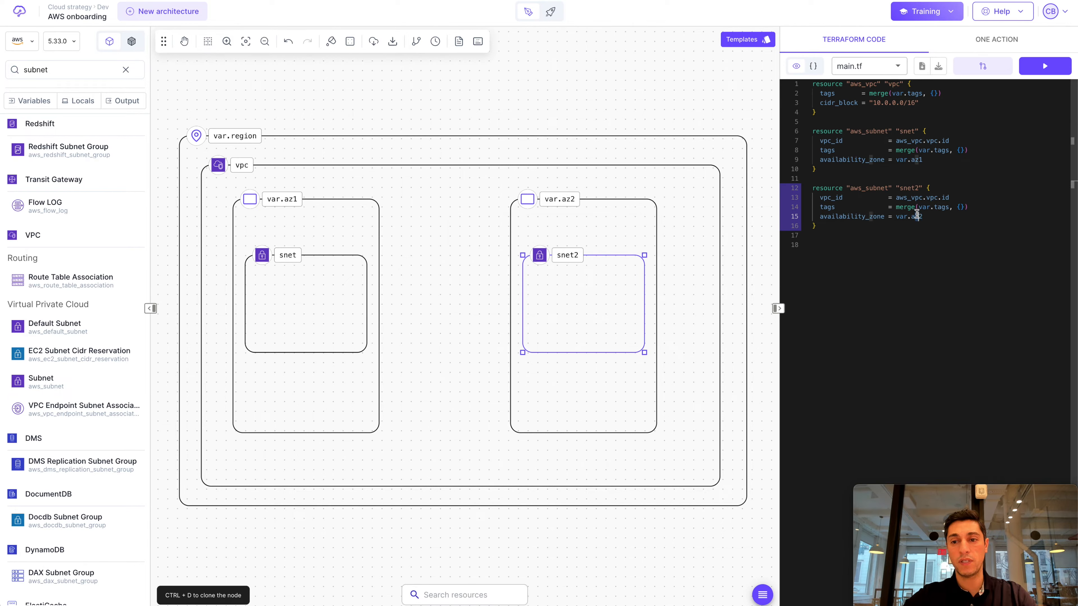
Set the CIDR block of the snet subnet to 10.0.1.0/24 in its advanced configuration
{"action": "double_click", "coordinate": [317, 279]}
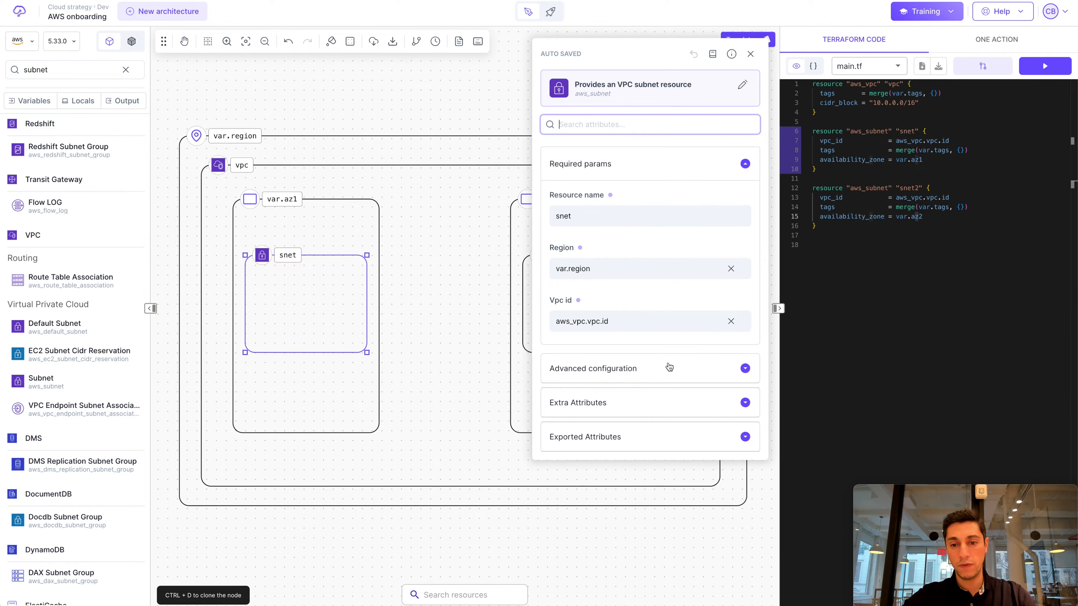
{"action": "left_click", "coordinate": [651, 362]}
{"action": "scroll", "coordinate": [658, 315], "scroll_direction": "down", "scroll_amount": 4}
{"action": "scroll", "coordinate": [657, 321], "scroll_direction": "down", "scroll_amount": 2}
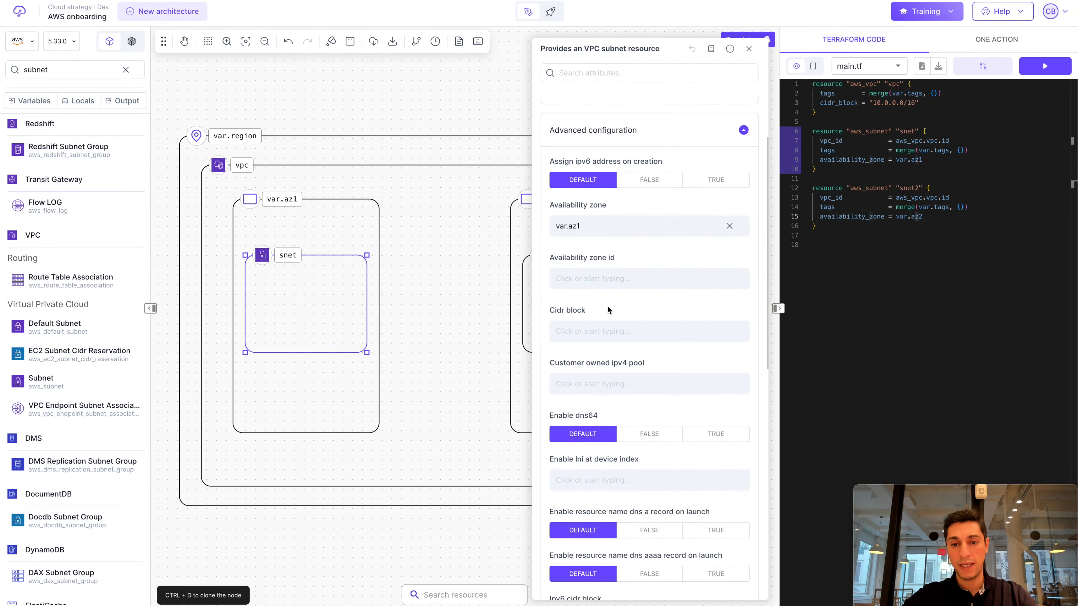
{"action": "left_click", "coordinate": [612, 330]}
{"action": "type", "text": "10.0.1.0/24"}
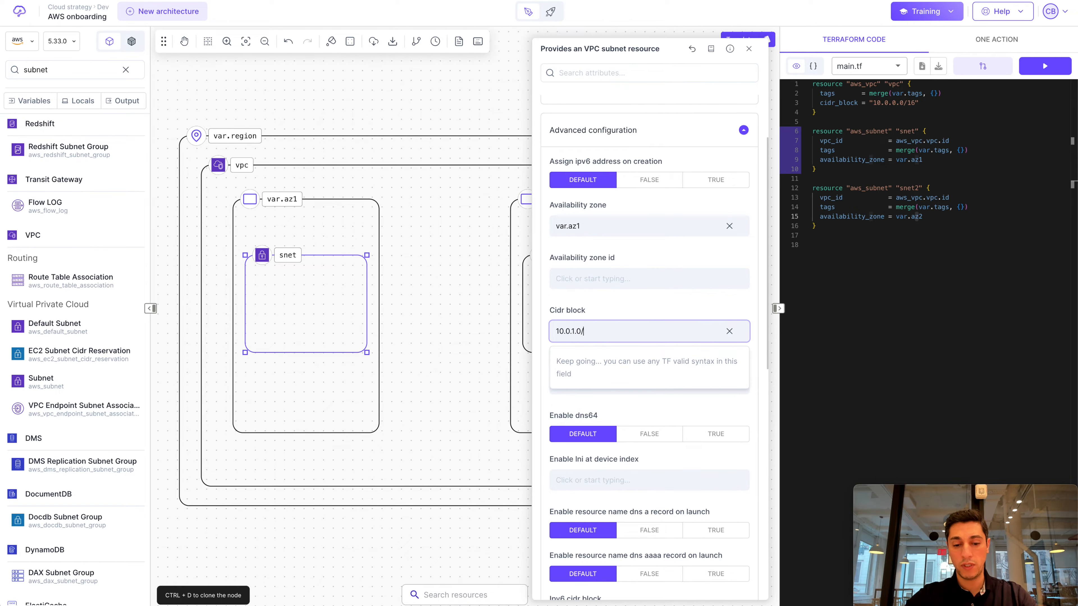
Set the CIDR block of the snet2 subnet to 10.0.2.0/24 in its advanced configuration
{"action": "left_click", "coordinate": [527, 283]}
{"action": "left_click", "coordinate": [713, 229]}
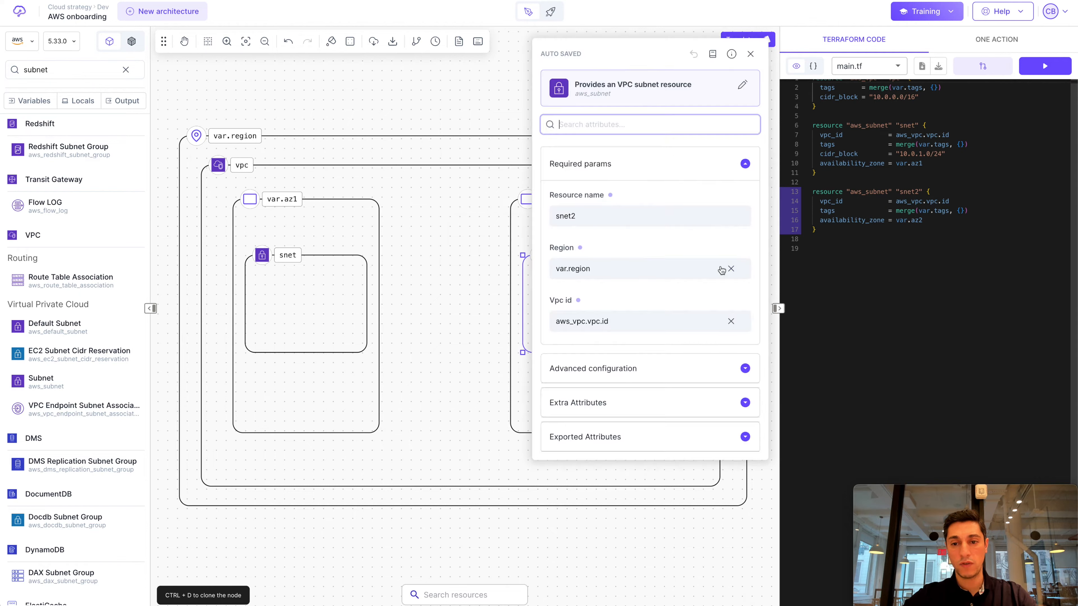
{"action": "scroll", "coordinate": [655, 345], "scroll_direction": "down", "scroll_amount": 5}
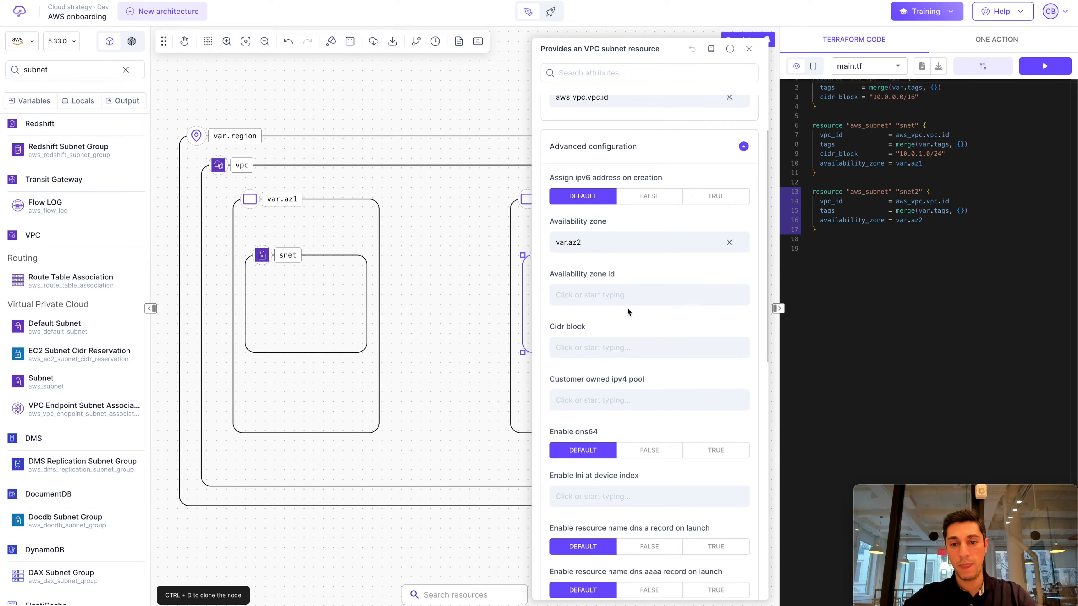
{"action": "left_click", "coordinate": [622, 340]}
{"action": "type", "text": "10.0.2.0/24"}
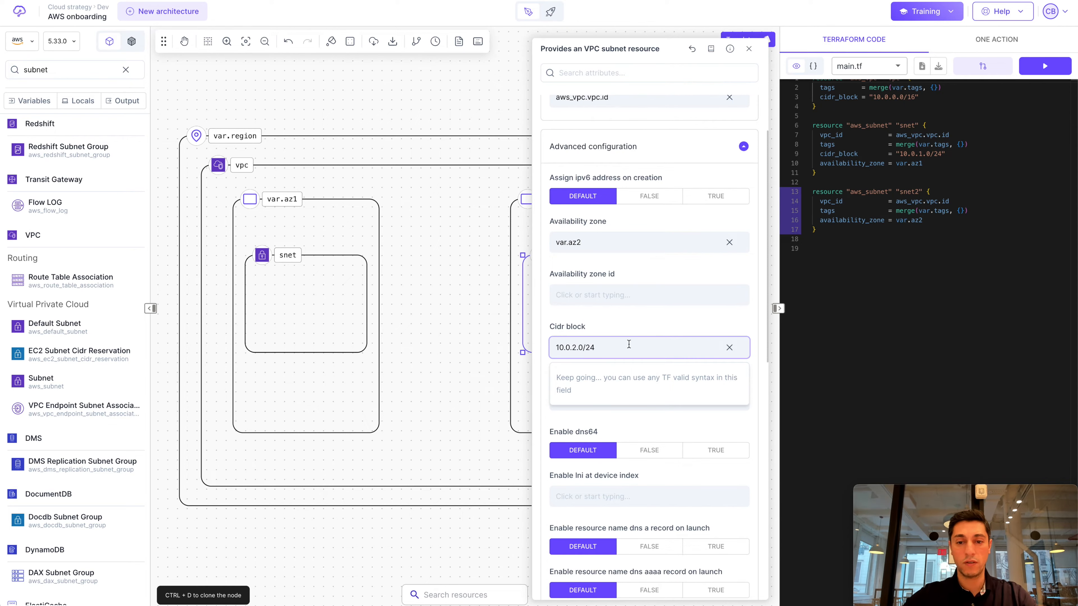
{"action": "left_click", "coordinate": [448, 299]}
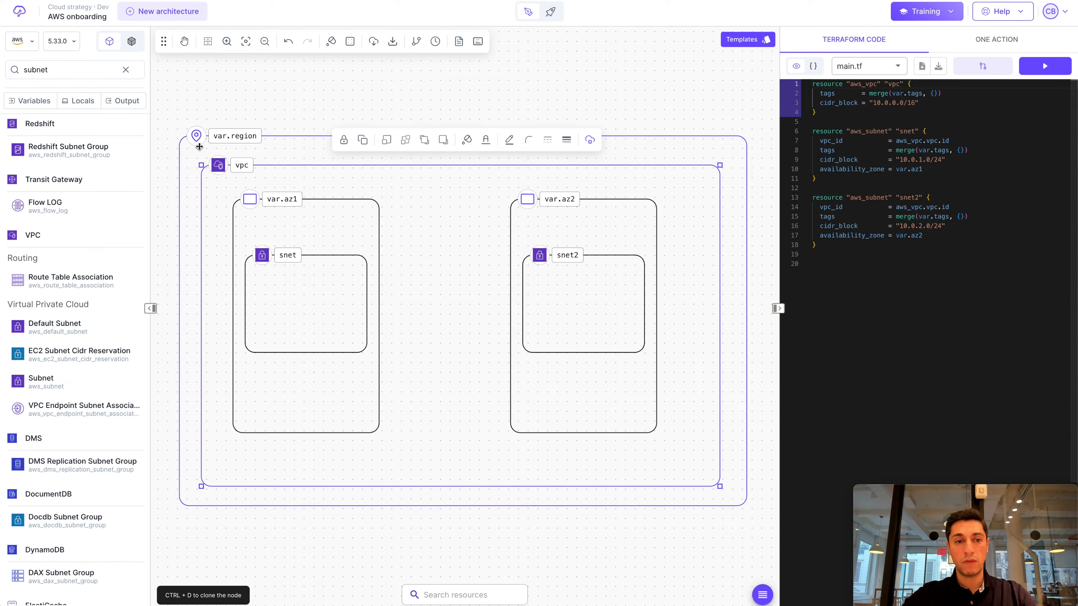
Add an Internet Gateway inside the VPC, centered near its upper edge, and check its VPC reference in the advanced configuration
{"action": "left_click", "coordinate": [125, 70]}
{"action": "left_click", "coordinate": [86, 69]}
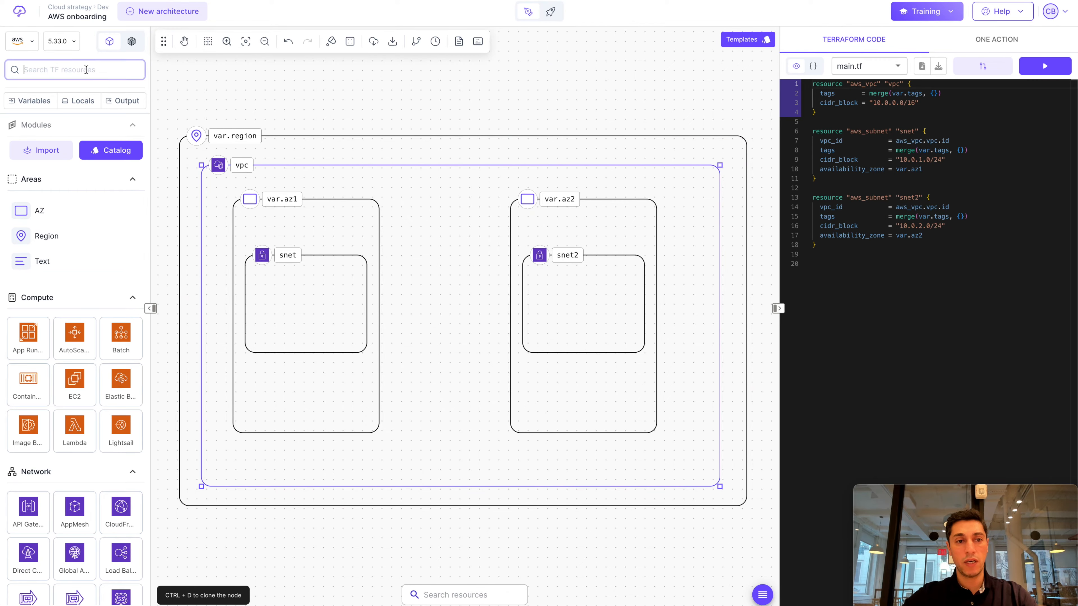
{"action": "type", "text": "interne"}
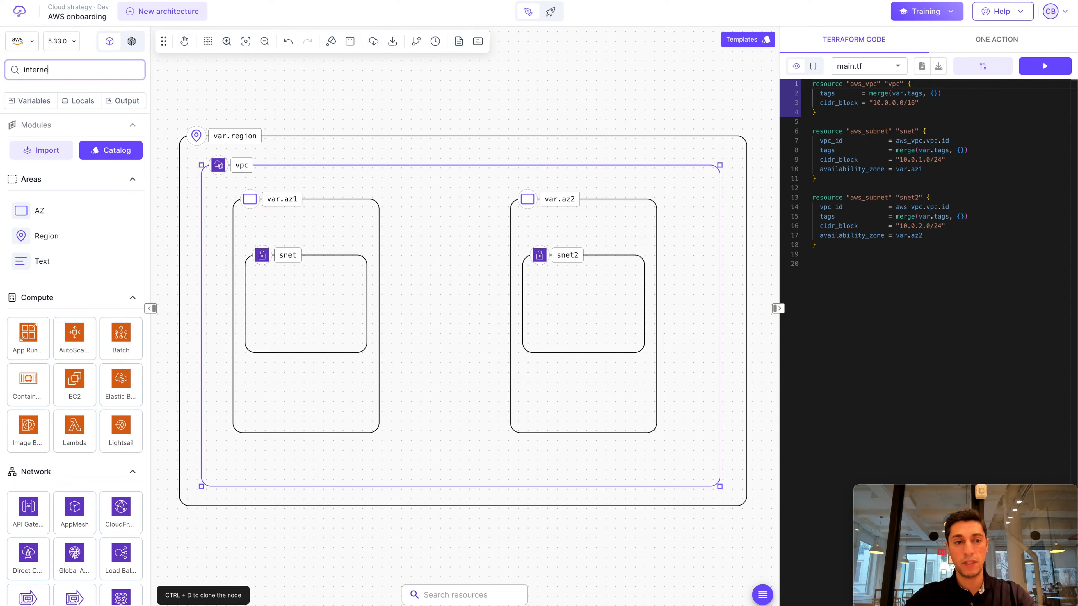
{"action": "type", "text": "t gate"}
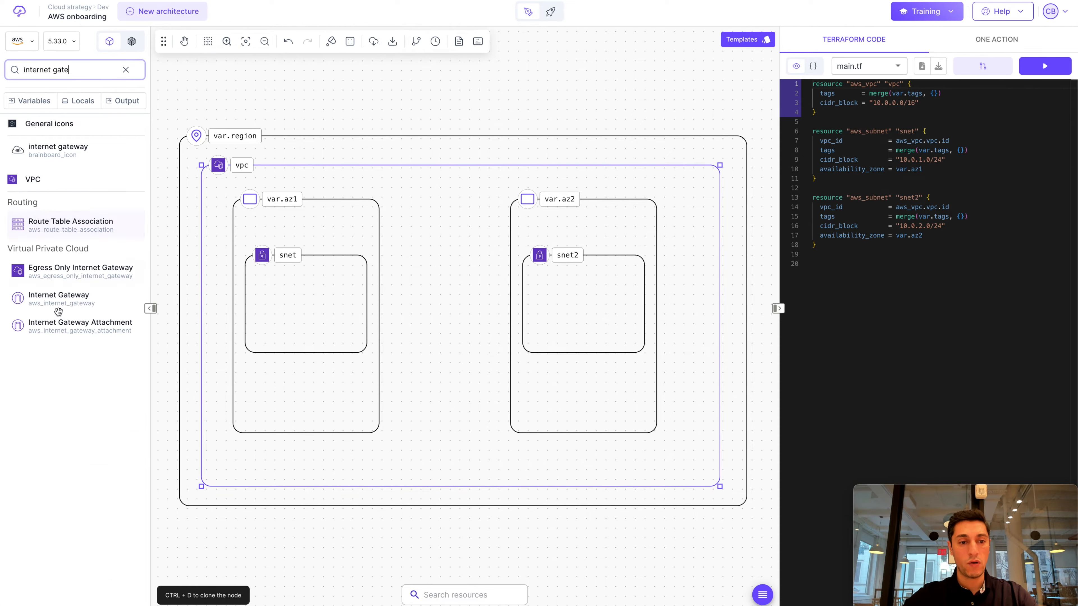
{"action": "left_click_drag", "start_coordinate": [59, 299], "coordinate": [452, 187]}
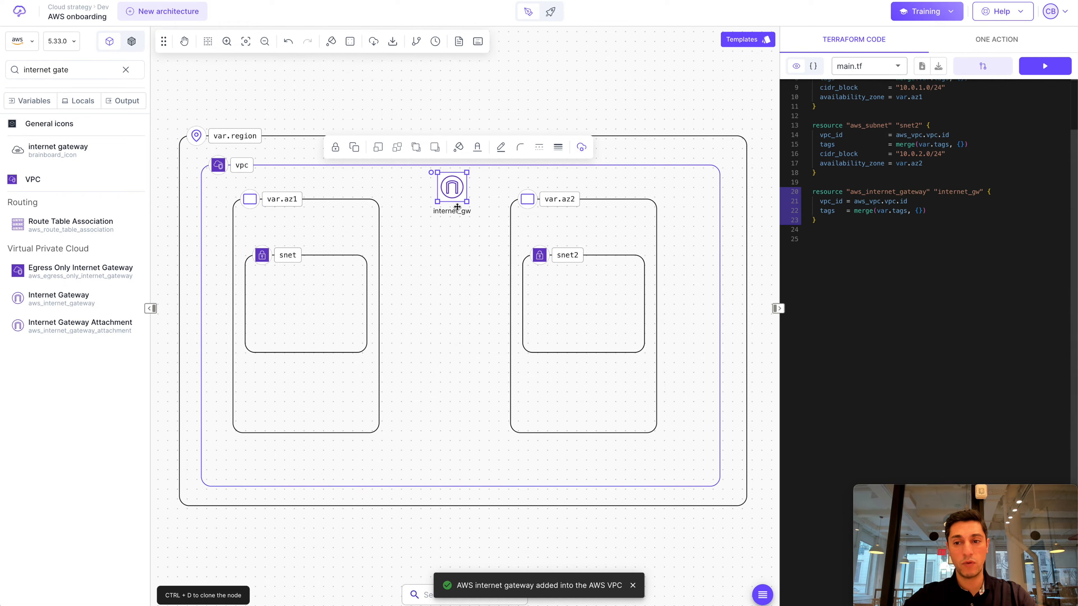
{"action": "left_click", "coordinate": [581, 148]}
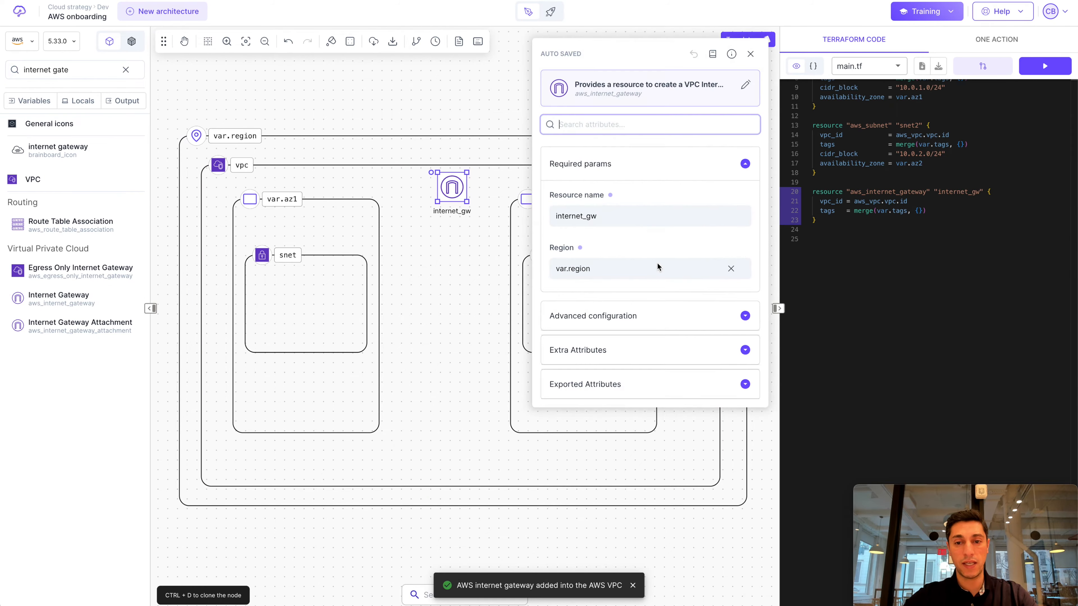
{"action": "left_click", "coordinate": [621, 314]}
{"action": "scroll", "coordinate": [619, 322], "scroll_direction": "down", "scroll_amount": 3}
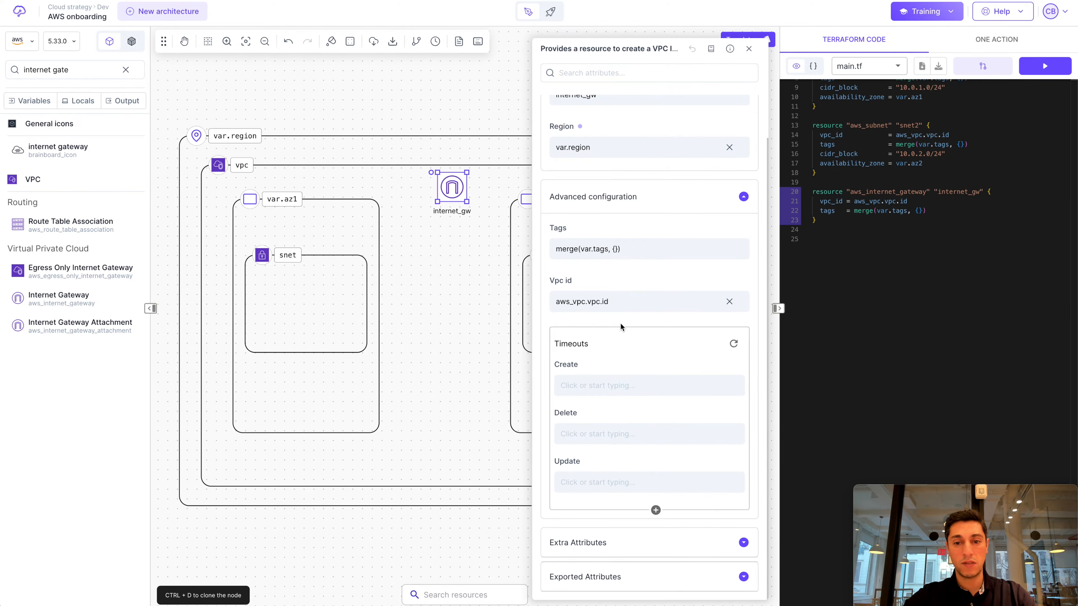
{"action": "scroll", "coordinate": [620, 327], "scroll_direction": "up", "scroll_amount": 3}
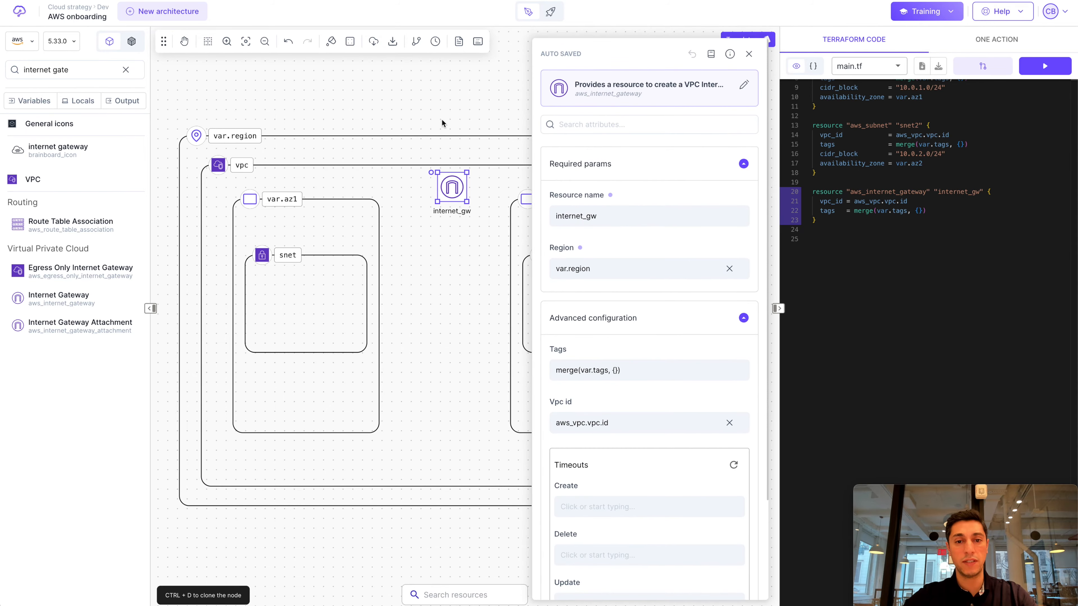
{"action": "left_click", "coordinate": [441, 118]}
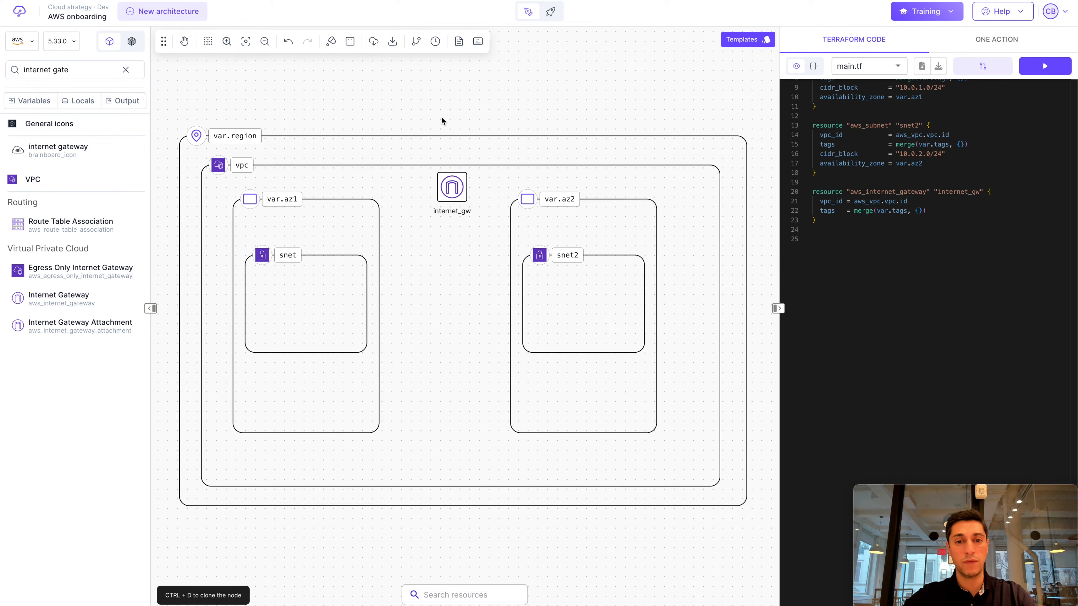
Add a Route Table inside the VPC, midway between the two subnets and below the internet gateway
{"action": "triple_click", "coordinate": [98, 70]}
{"action": "type", "text": "route table"}
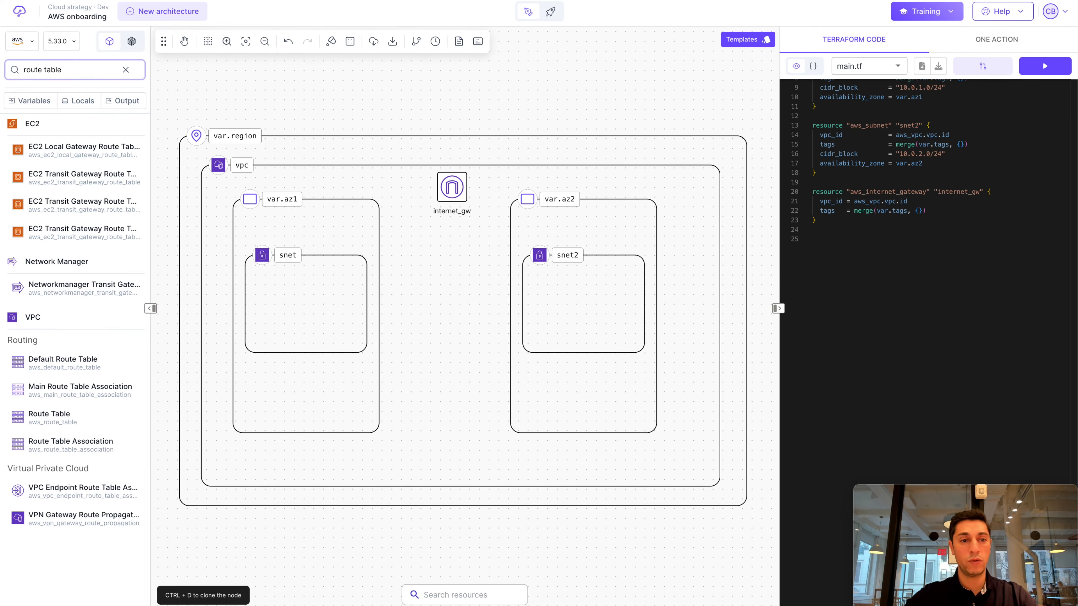
{"action": "left_click_drag", "start_coordinate": [84, 287], "coordinate": [494, 312]}
{"action": "left_click_drag", "start_coordinate": [49, 417], "coordinate": [453, 303]}
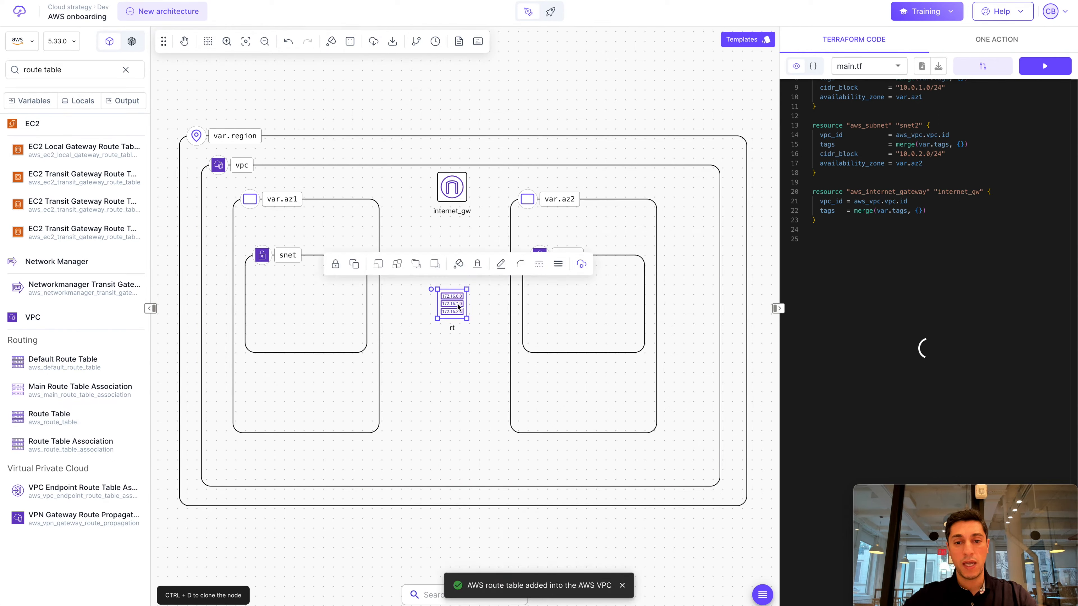
Configure the route table's route with gateway id aws_internet_gateway.internet_gw.id and CIDR block 0.0.0.0/0
{"action": "left_click", "coordinate": [582, 265]}
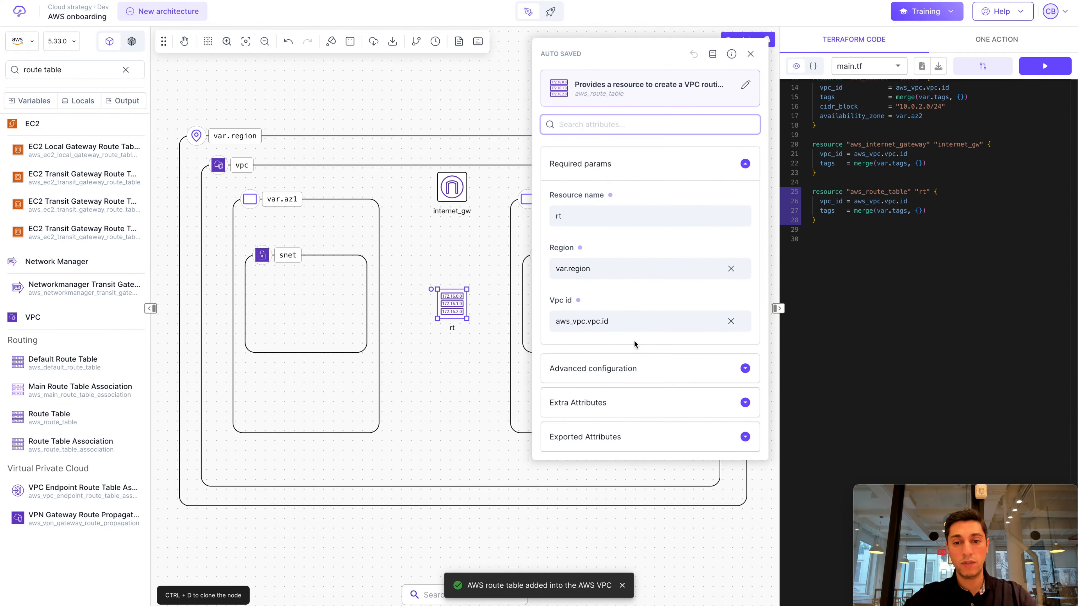
{"action": "left_click", "coordinate": [637, 362]}
{"action": "scroll", "coordinate": [656, 345], "scroll_direction": "down", "scroll_amount": 7}
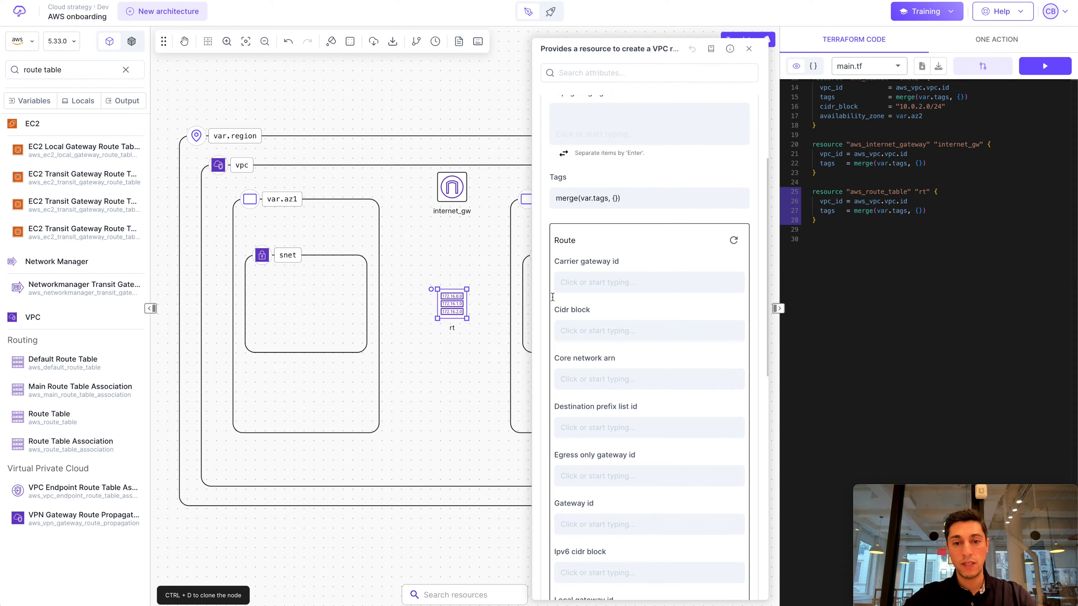
{"action": "scroll", "coordinate": [583, 350], "scroll_direction": "down", "scroll_amount": 1}
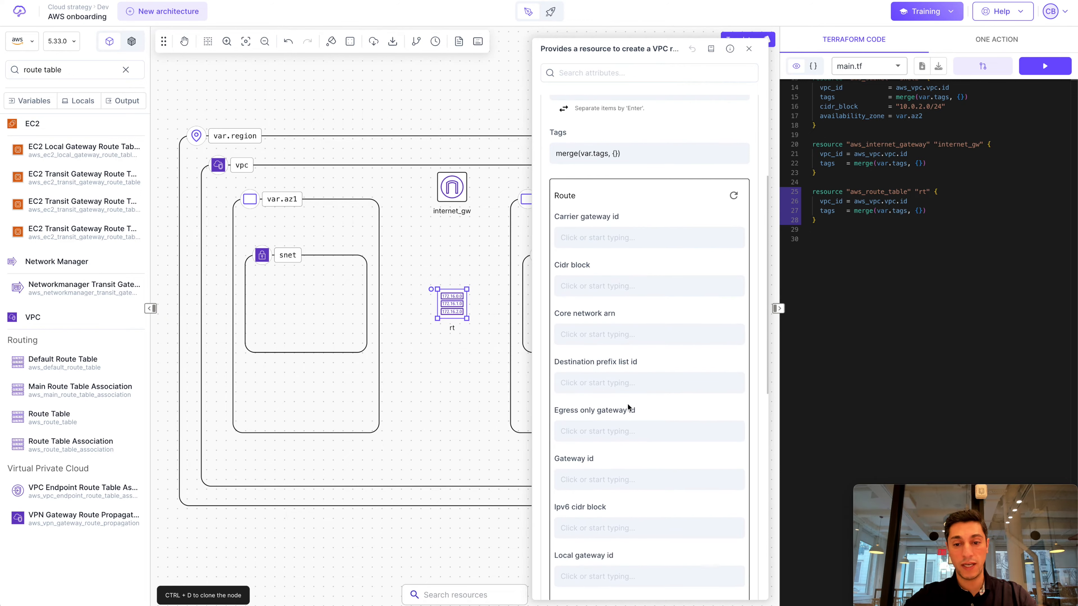
{"action": "scroll", "coordinate": [628, 407], "scroll_direction": "down", "scroll_amount": 2}
{"action": "left_click", "coordinate": [601, 381]}
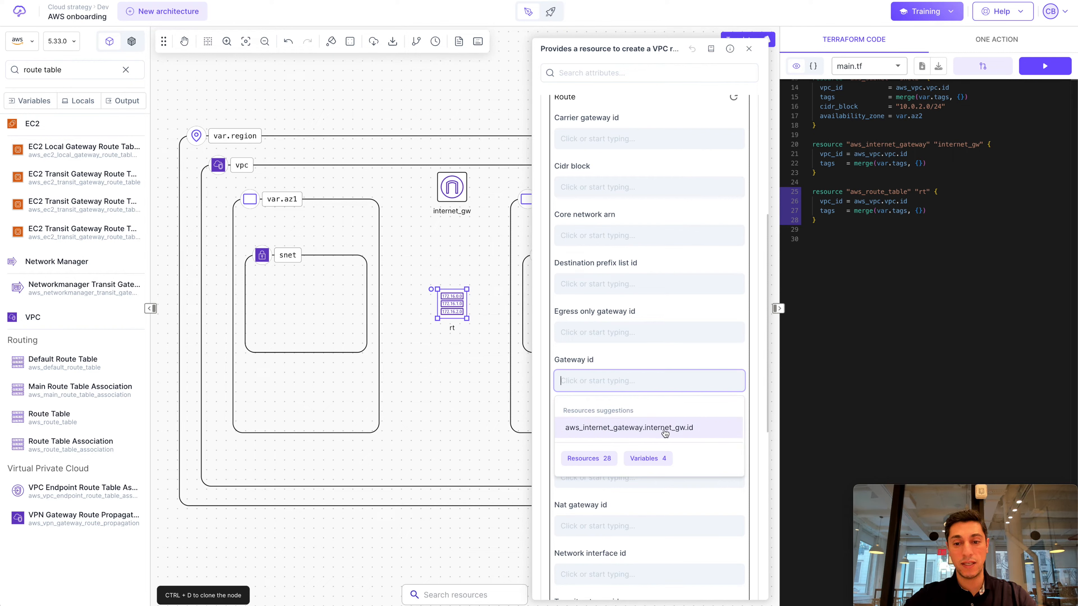
{"action": "left_click", "coordinate": [677, 429]}
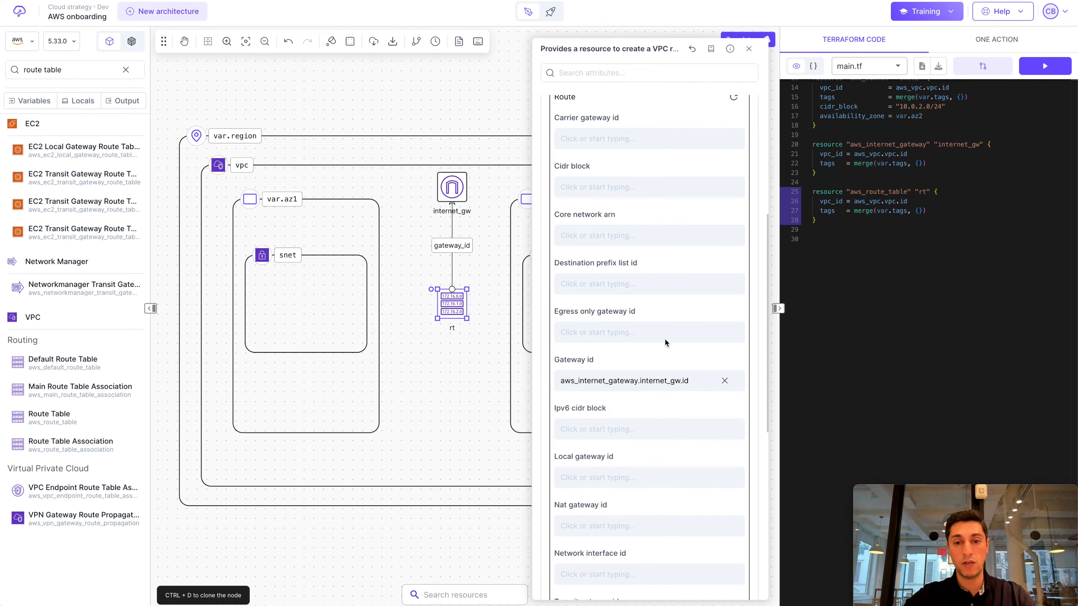
{"action": "left_click", "coordinate": [623, 314]}
{"action": "type", "text": "0.0.0.0/0"}
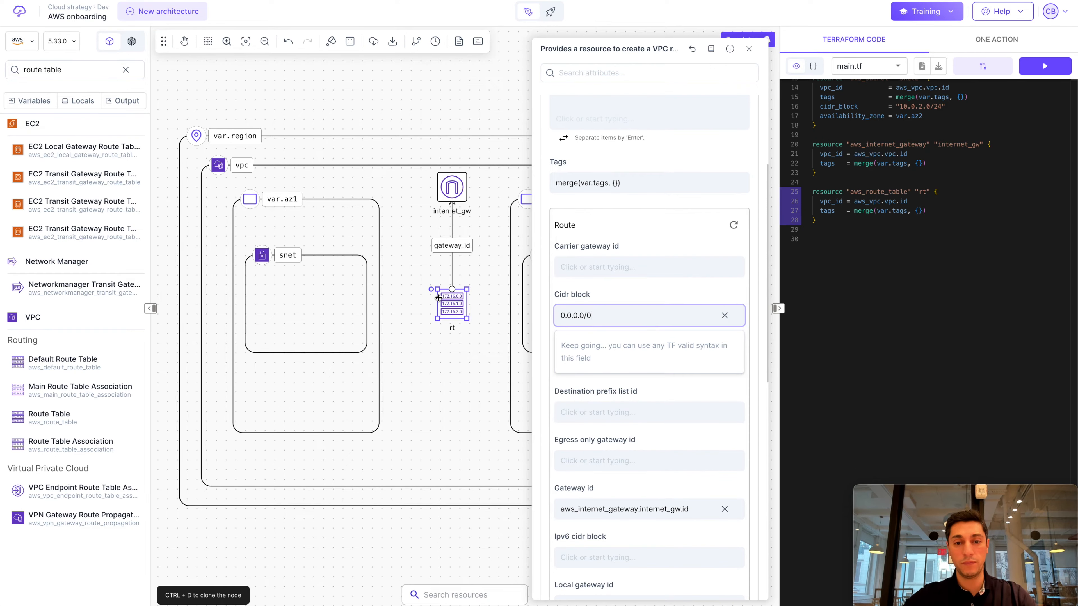
{"action": "left_click", "coordinate": [460, 304]}
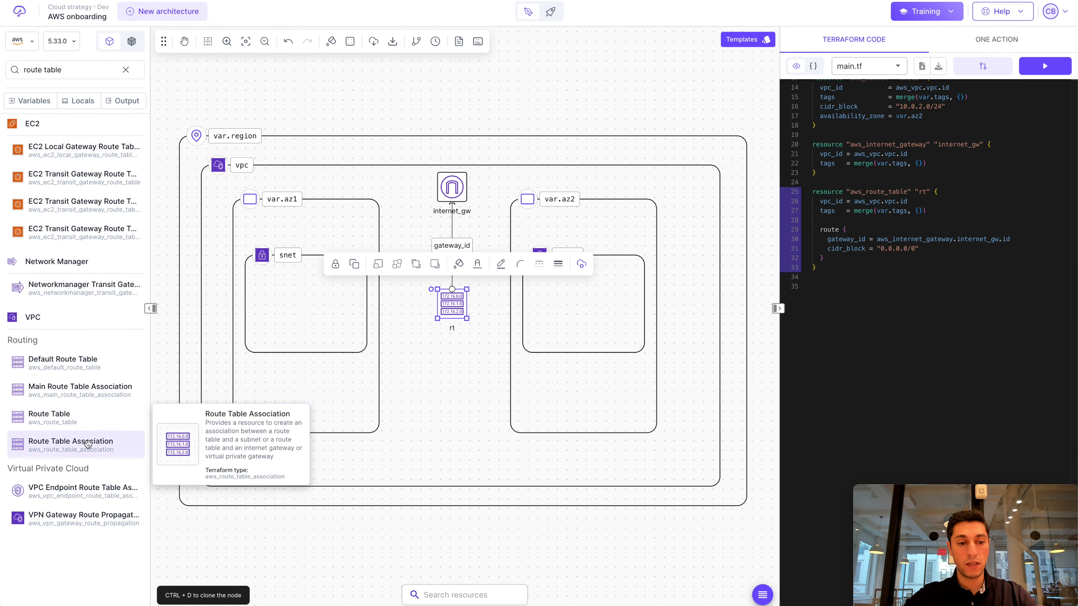
Add a Route Table Association to each subnet and set the snet association's route table id to aws_route_table.rt.id
{"action": "left_click_drag", "start_coordinate": [88, 444], "coordinate": [306, 304]}
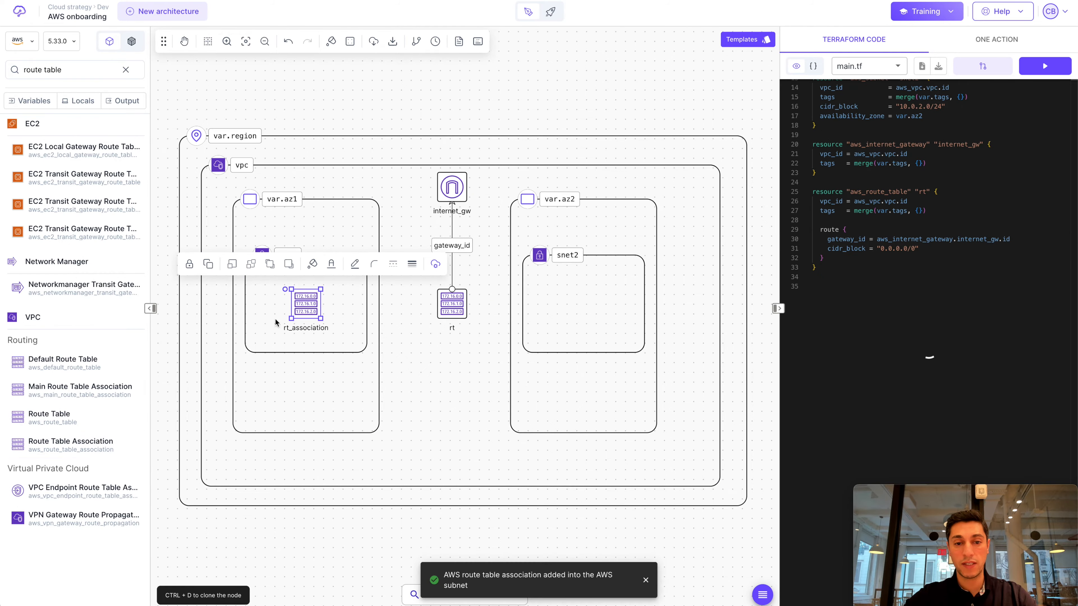
{"action": "left_click_drag", "start_coordinate": [83, 440], "coordinate": [587, 306]}
{"action": "left_click", "coordinate": [309, 306]}
{"action": "double_click", "coordinate": [310, 305]}
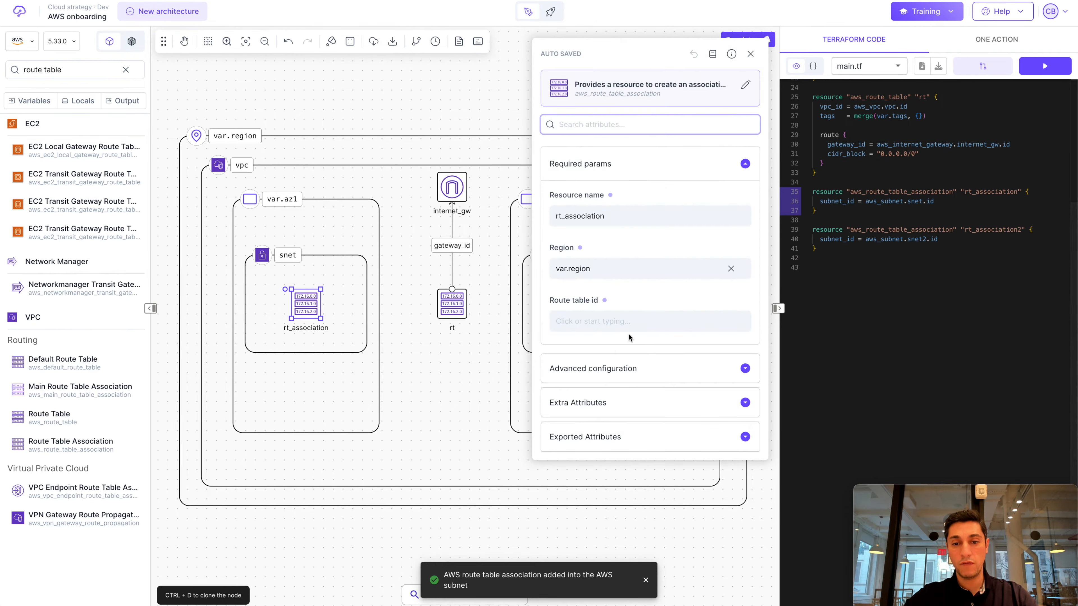
{"action": "left_click", "coordinate": [623, 322]}
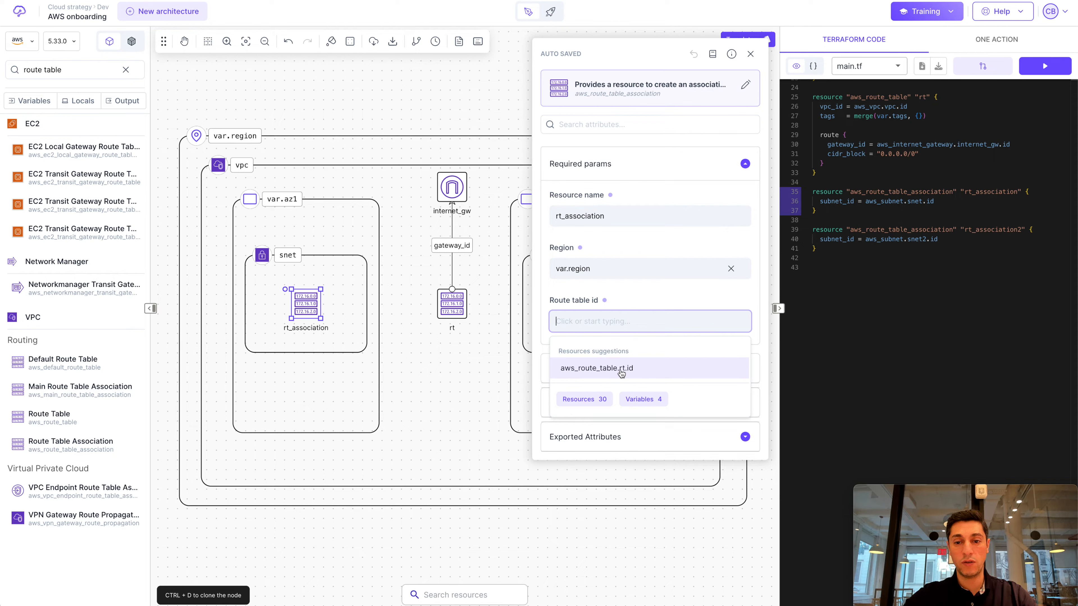
{"action": "left_click", "coordinate": [620, 368]}
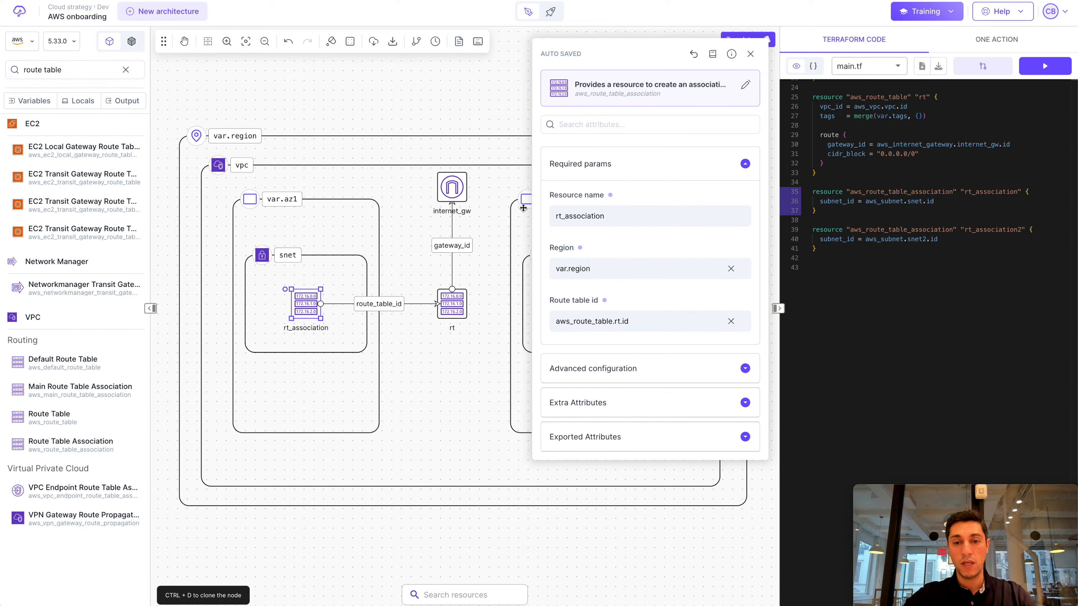
{"action": "left_click", "coordinate": [457, 304]}
Set the route table id of the association in snet2 to aws_route_table.rt.id
{"action": "double_click", "coordinate": [582, 305]}
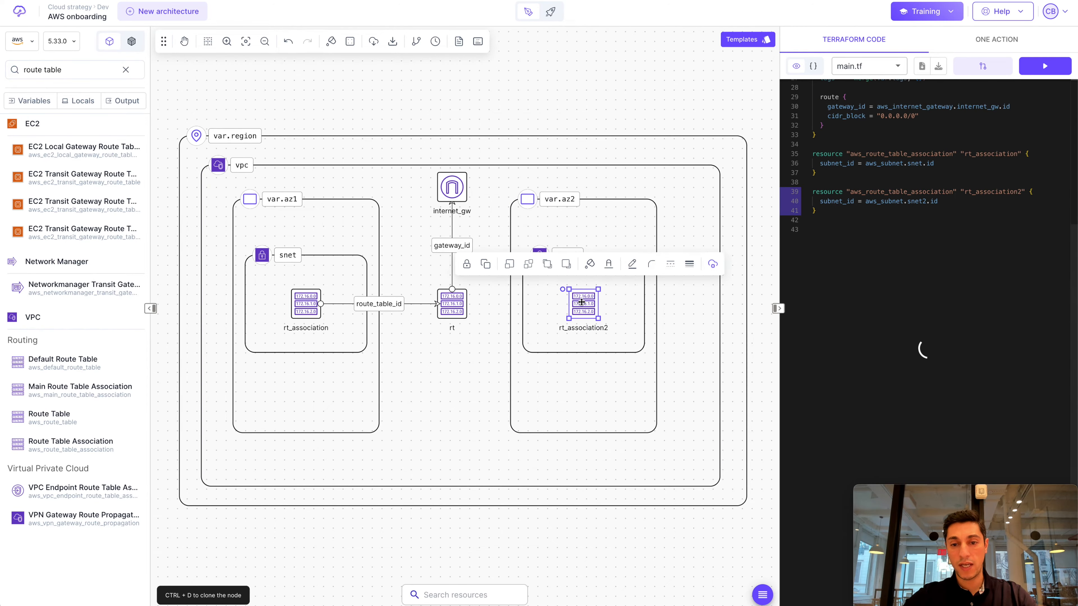
{"action": "left_click", "coordinate": [616, 324]}
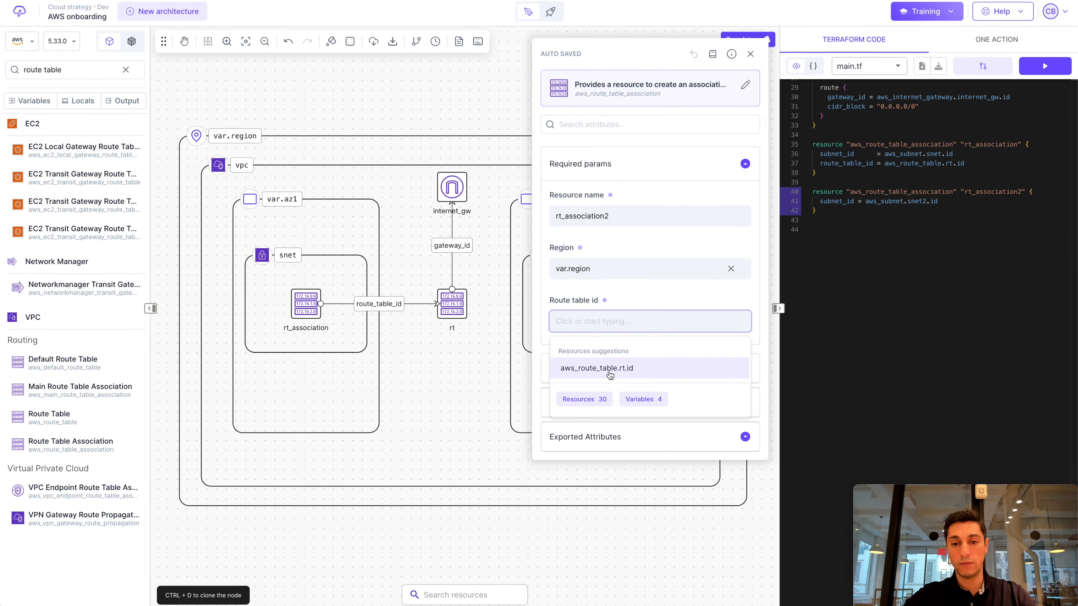
{"action": "left_click", "coordinate": [609, 373]}
{"action": "left_click", "coordinate": [409, 103]}
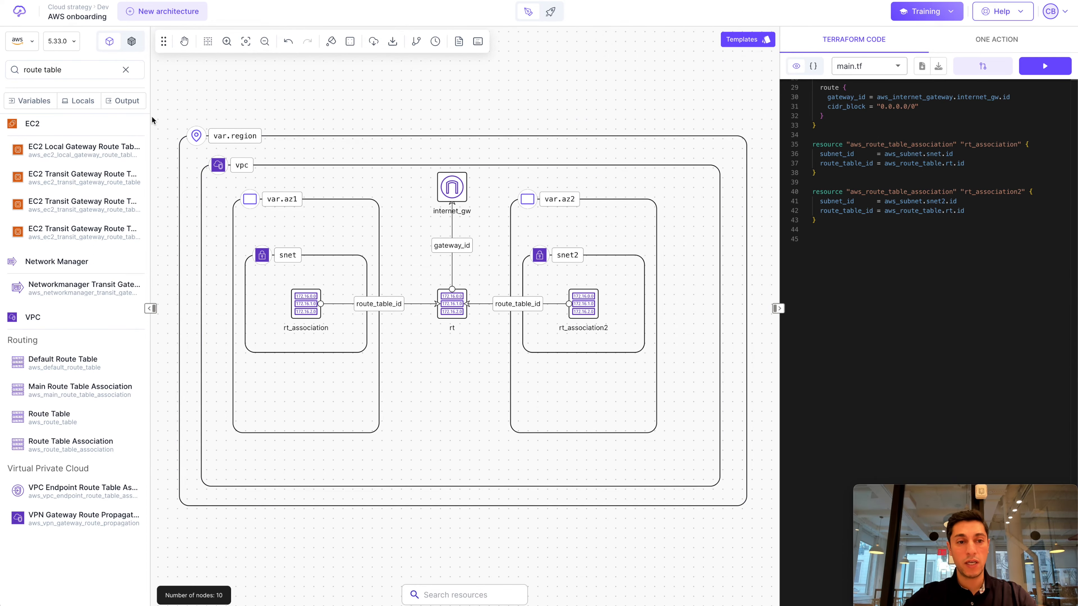
Add an EKS Cluster inside the VPC, between the two availability zones and below the route table
{"action": "left_click", "coordinate": [123, 70]}
{"action": "left_click", "coordinate": [84, 69]}
{"action": "type", "text": "eks"}
{"action": "left_click_drag", "start_coordinate": [80, 314], "coordinate": [451, 389]}
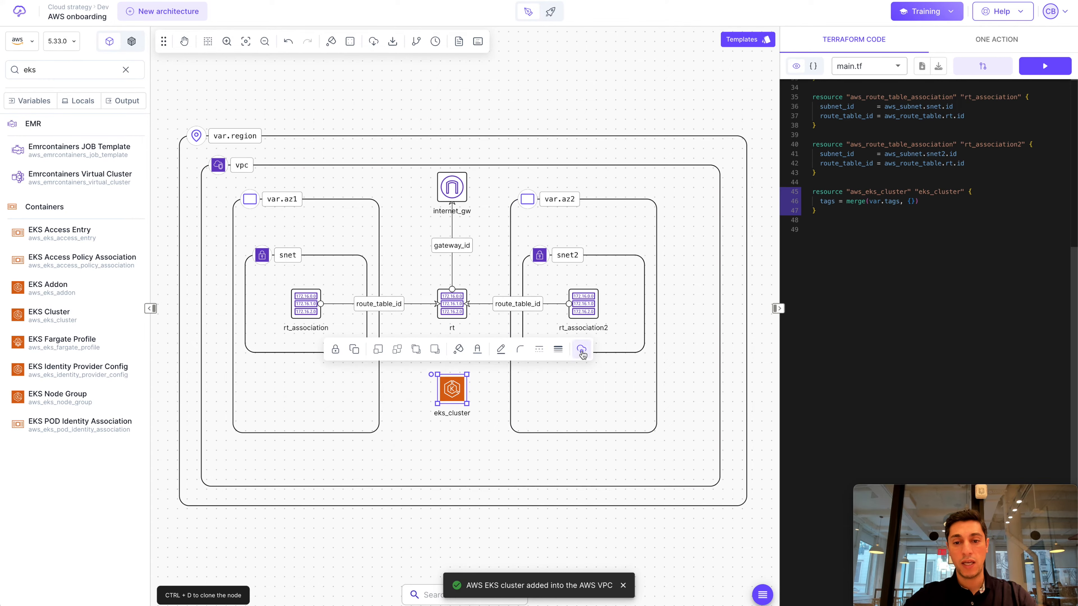
Set the EKS cluster's name to onboarding in its required parameters
{"action": "left_click", "coordinate": [581, 352]}
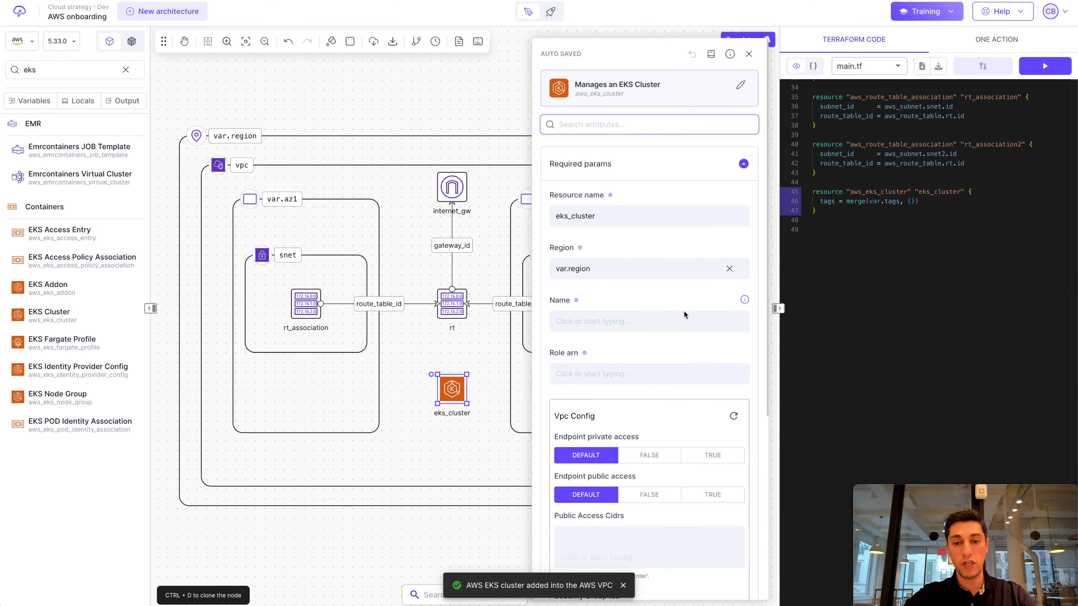
{"action": "scroll", "coordinate": [684, 315], "scroll_direction": "down", "scroll_amount": 2}
{"action": "left_click", "coordinate": [635, 249]}
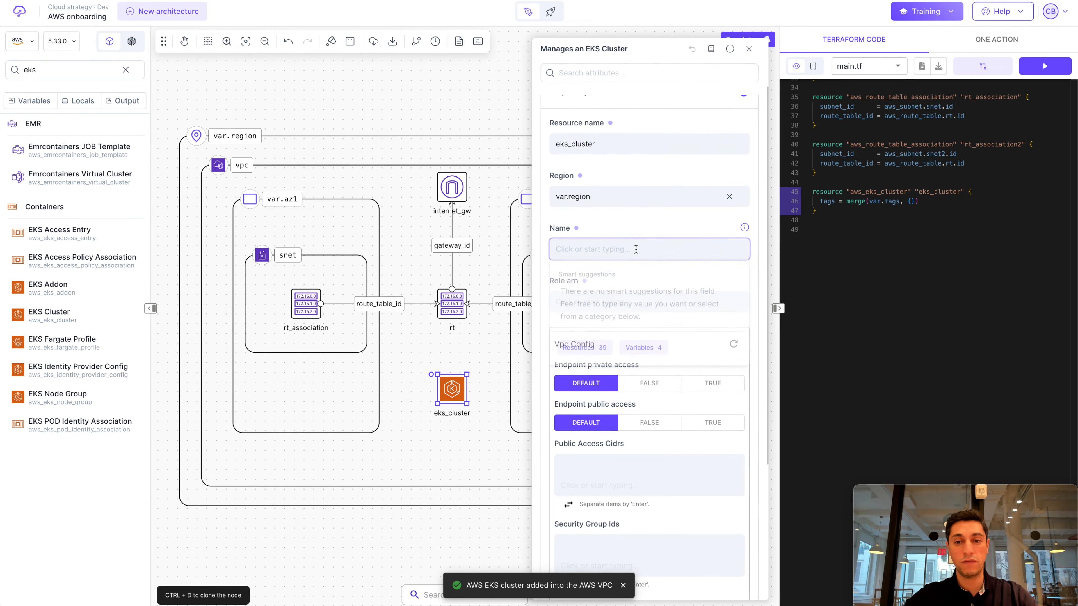
{"action": "type", "text": "onboarding"}
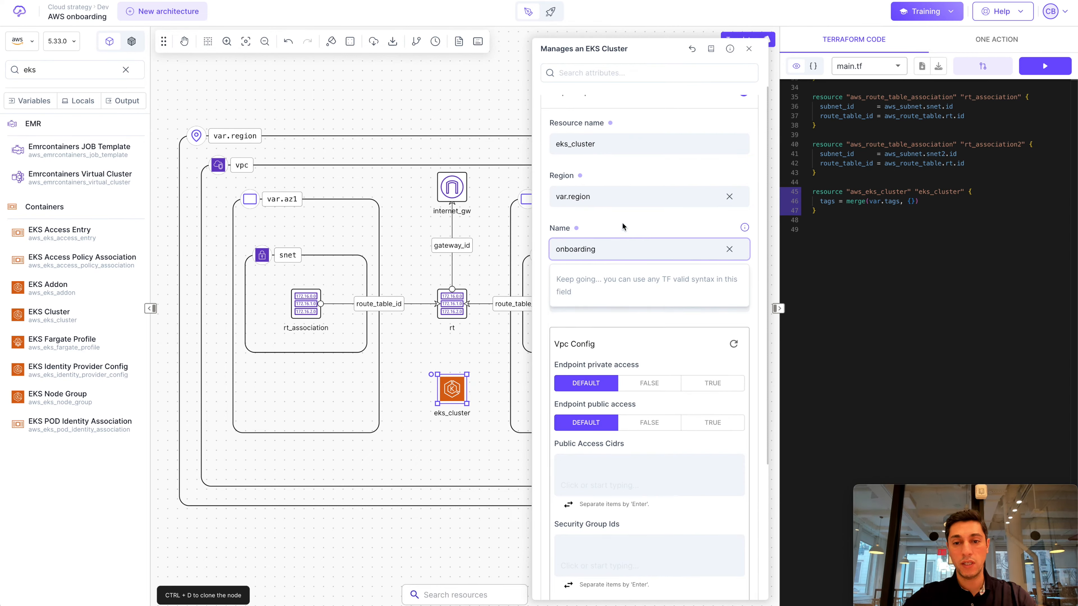
Add an IAM Role inside the VPC, directly below the onboarding EKS cluster
{"action": "left_click", "coordinate": [623, 227]}
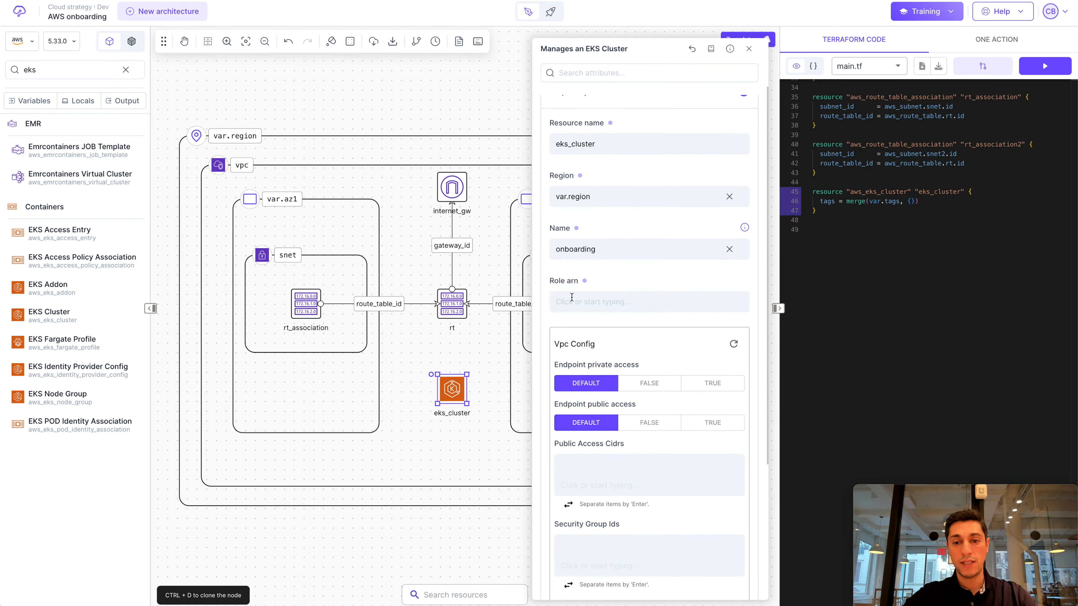
{"action": "left_click", "coordinate": [594, 300]}
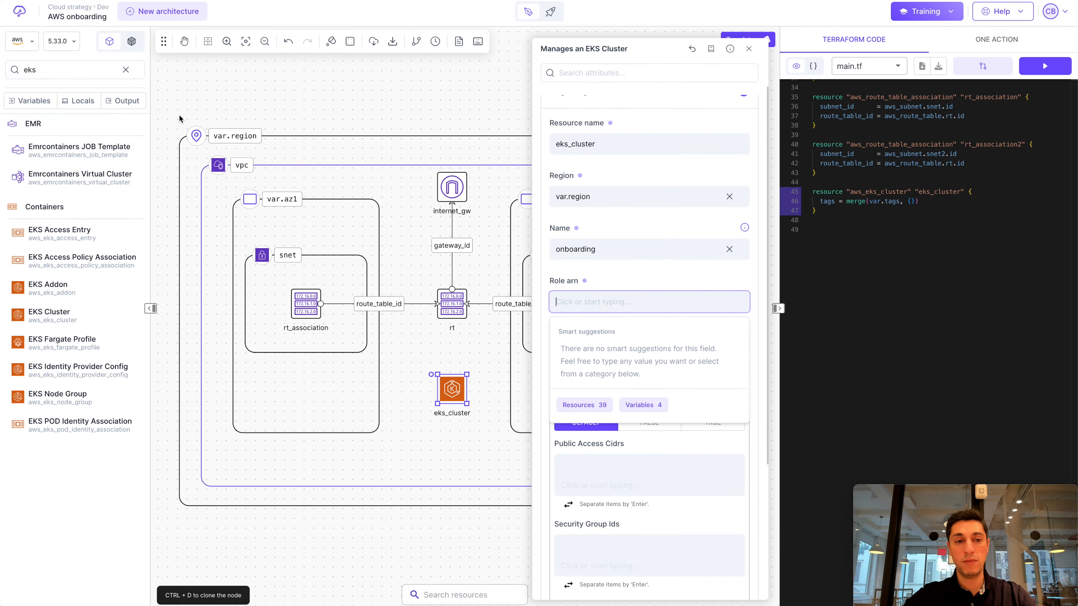
{"action": "left_click", "coordinate": [70, 72]}
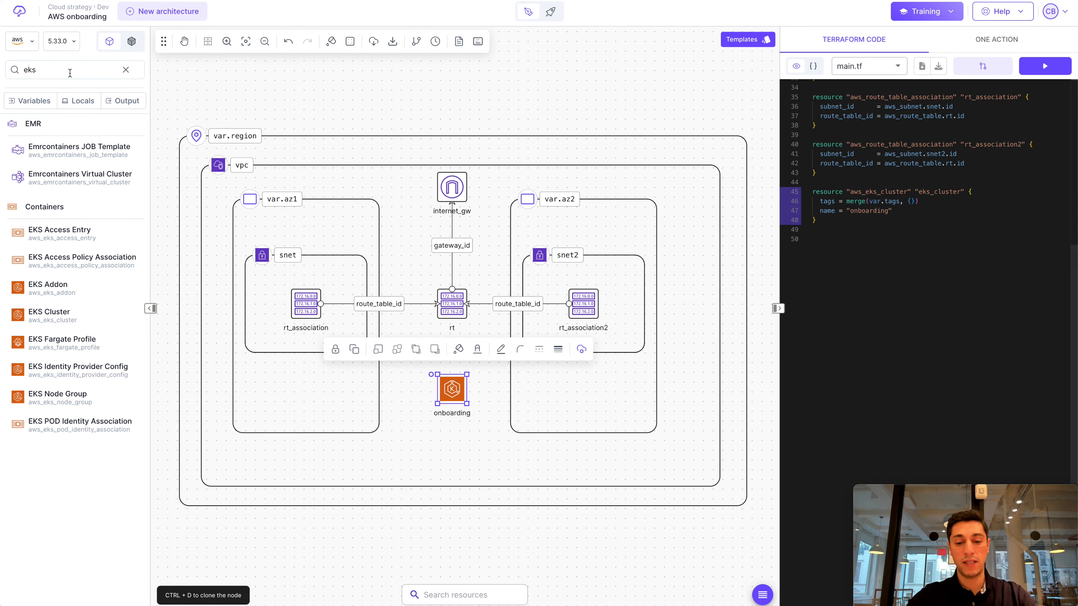
{"action": "double_click", "coordinate": [70, 72]}
{"action": "key", "text": "BackSpace"}
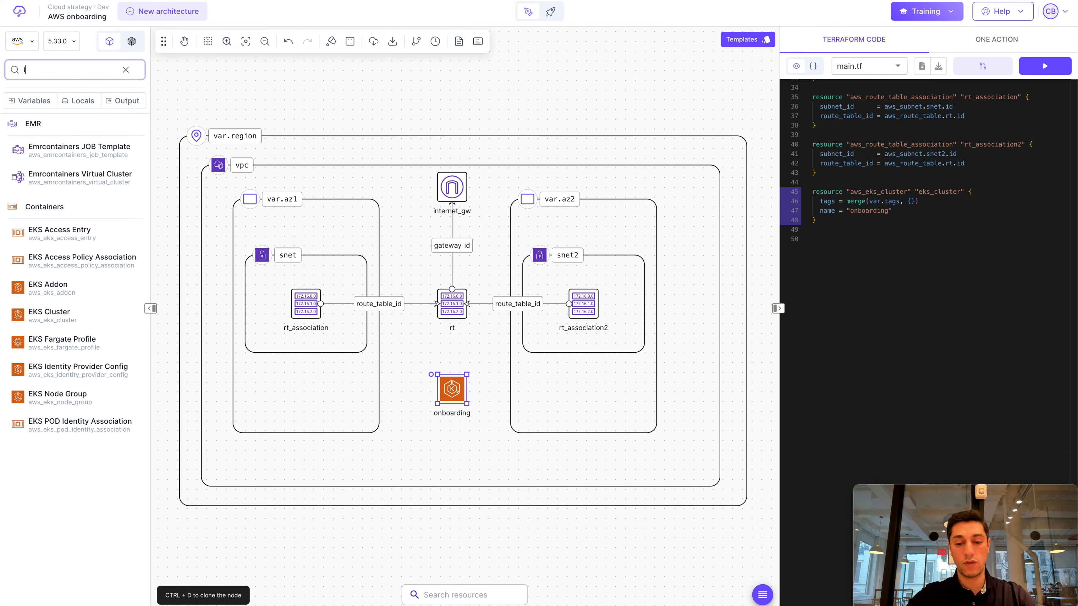
{"action": "left_click_drag", "start_coordinate": [46, 289], "coordinate": [456, 456]}
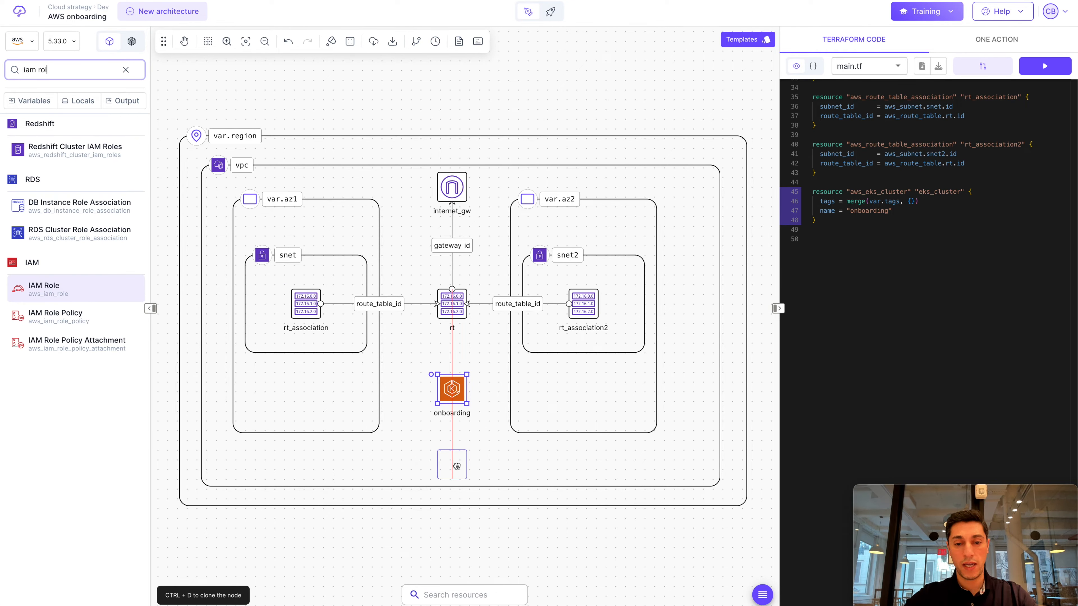
Set the IAM role's assume role policy to a jsonencode statement, version 2012-10-17, allowing sts:AssumeRole for the eks.amazonaws.com service
{"action": "left_click", "coordinate": [583, 428]}
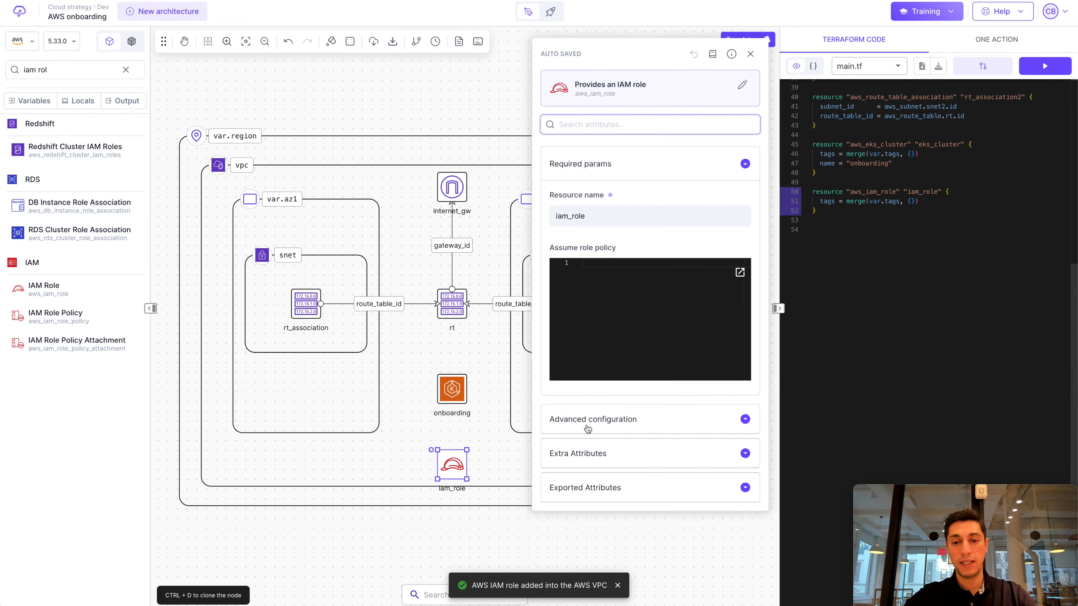
{"action": "left_click", "coordinate": [642, 293]}
{"action": "type", "text": "jsonencode({     Version = \"2012-10-17\"     Statement = [       {         Effect = \"Allow\"         Action = \"sts:AssumeRole\"         Principal = {           Service = \"eks.amazonaws.com\"         }       },     ]   })"}
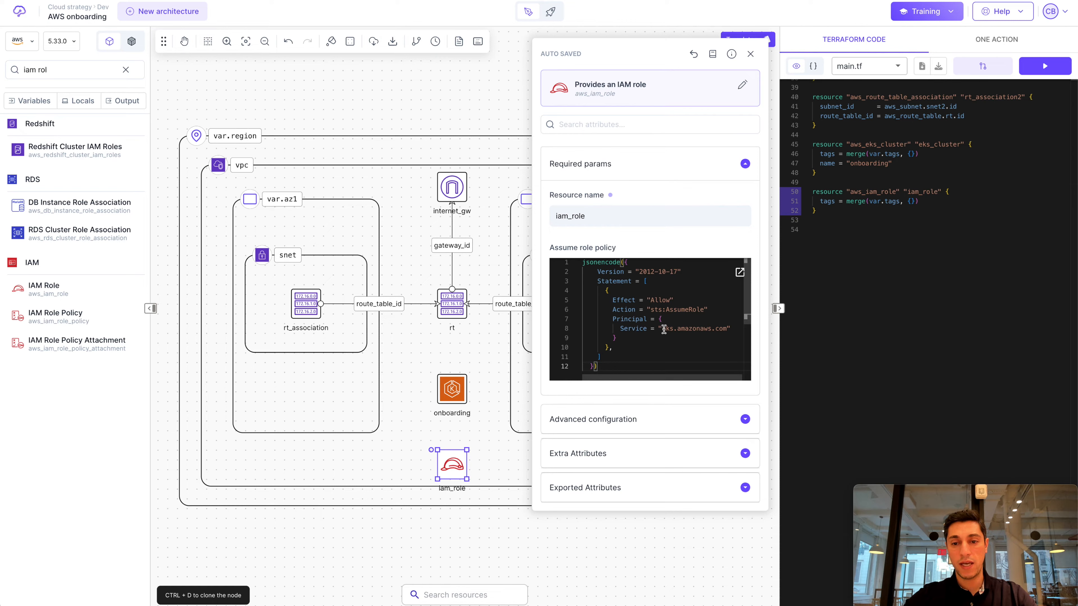
{"action": "left_click_drag", "start_coordinate": [662, 329], "coordinate": [684, 331]}
{"action": "left_click", "coordinate": [666, 336]}
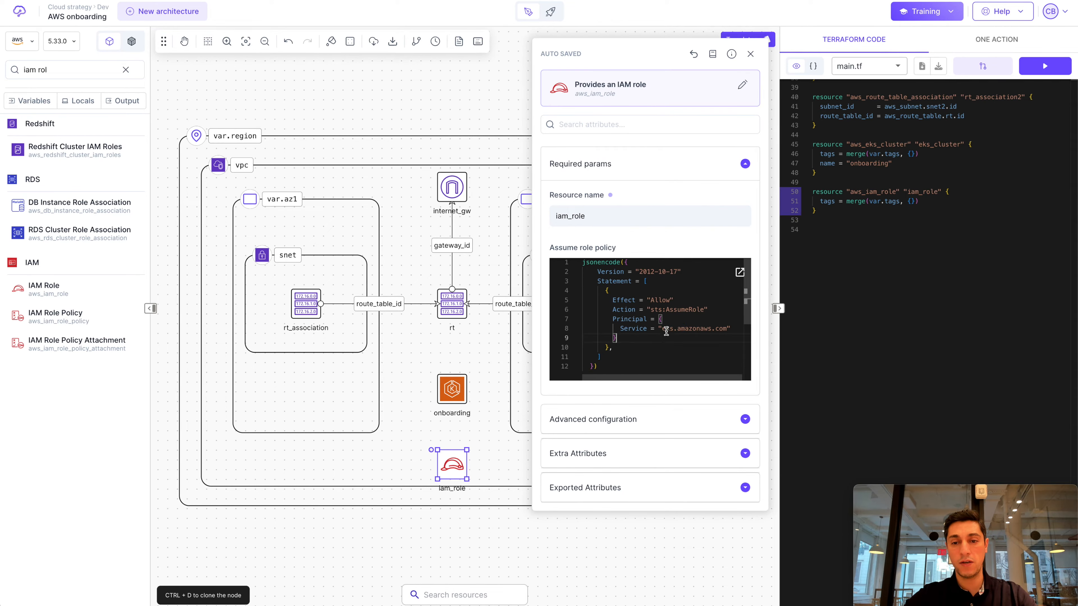
Set the onboarding EKS cluster's role arn to aws_iam_role.iam_role.arn
{"action": "left_click", "coordinate": [453, 390]}
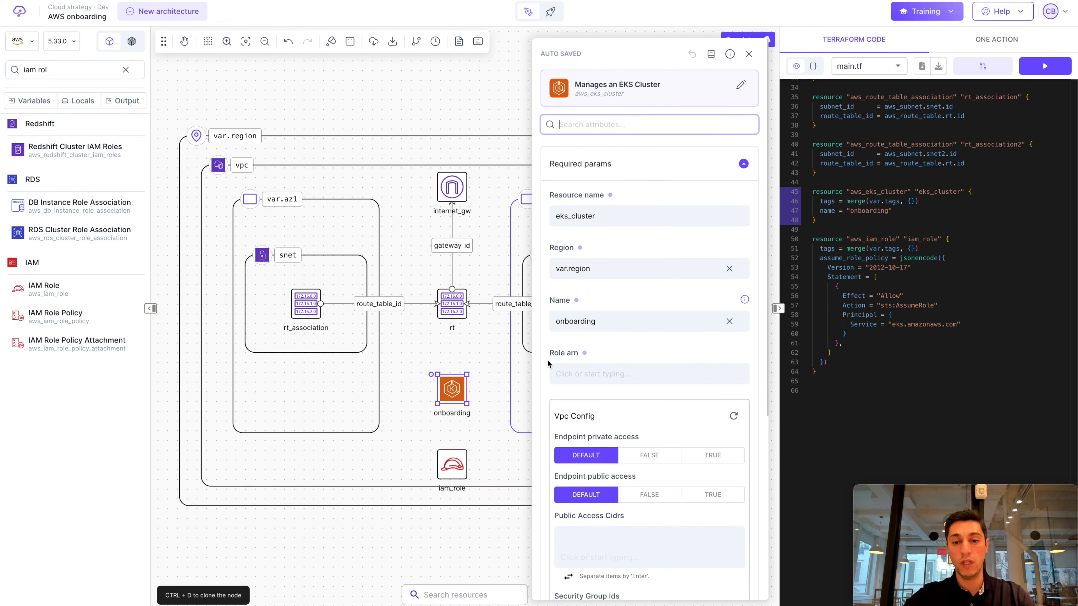
{"action": "left_click", "coordinate": [622, 376]}
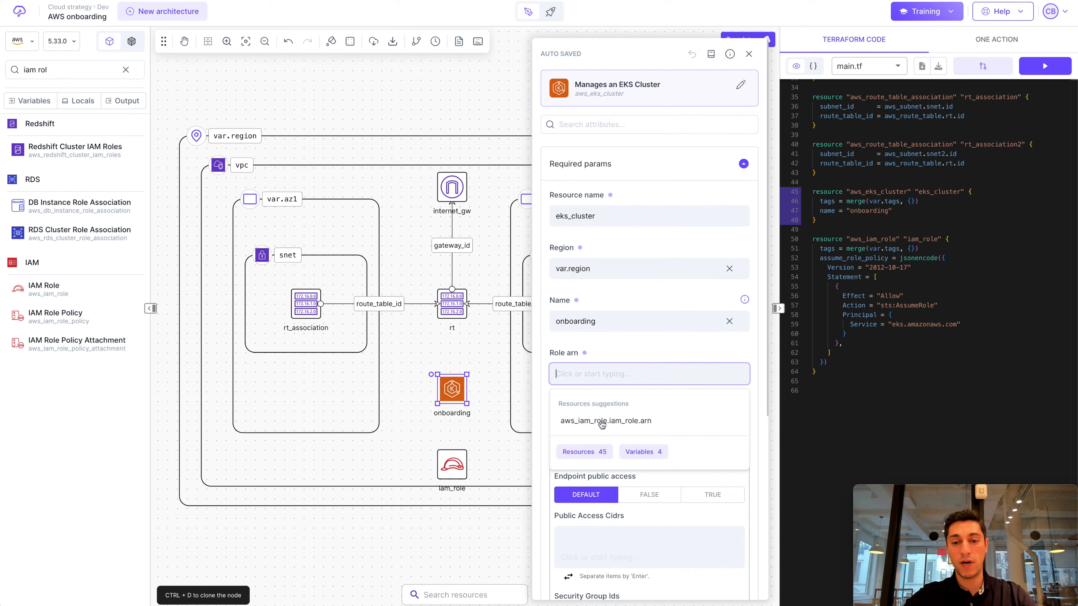
{"action": "left_click", "coordinate": [620, 421]}
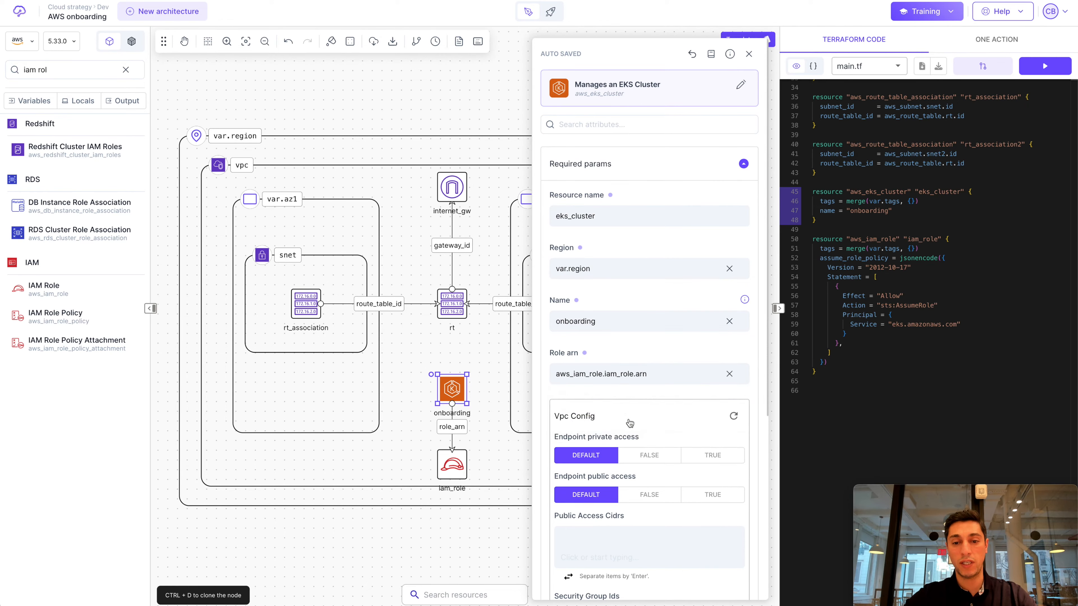
Set the subnet ids in the EKS cluster's VPC config to aws_subnet.snet.id and aws_subnet.snet2.id
{"action": "scroll", "coordinate": [648, 403], "scroll_direction": "down", "scroll_amount": 3}
{"action": "scroll", "coordinate": [648, 403], "scroll_direction": "down", "scroll_amount": 3}
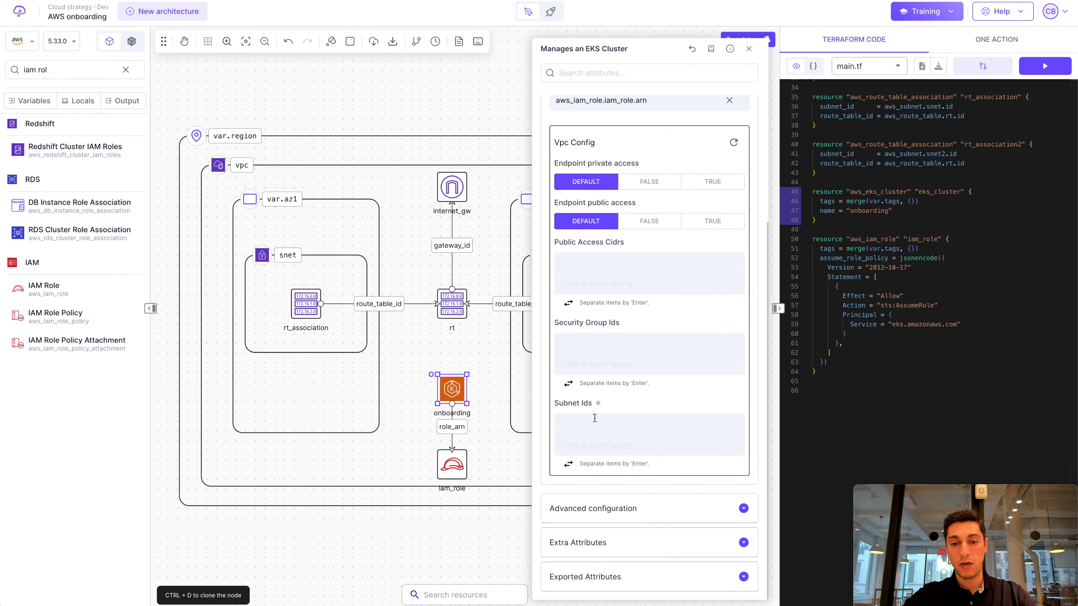
{"action": "left_click", "coordinate": [599, 444]}
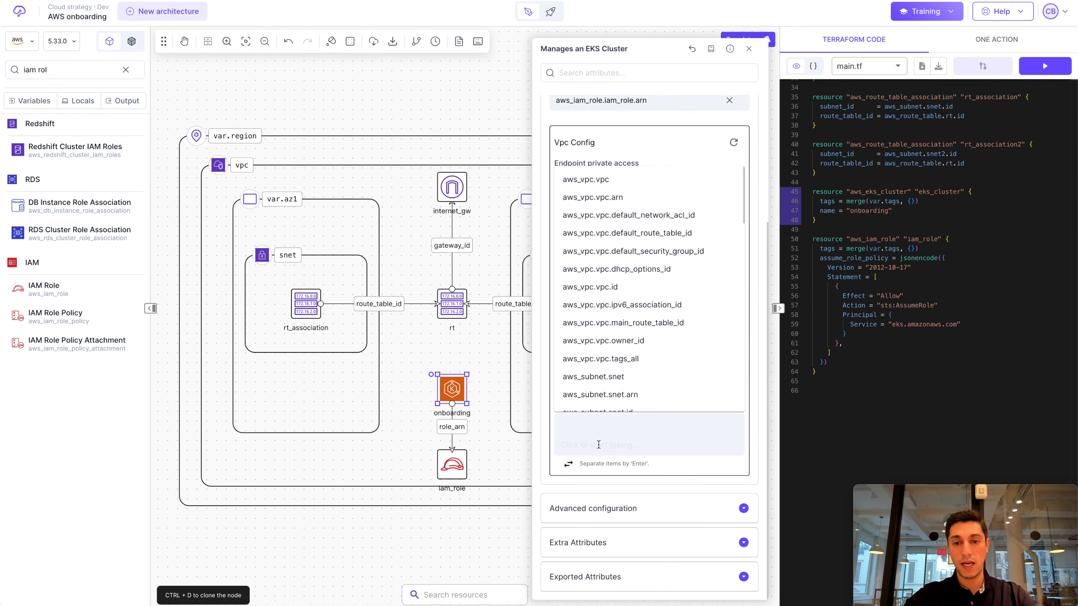
{"action": "type", "text": "snet"}
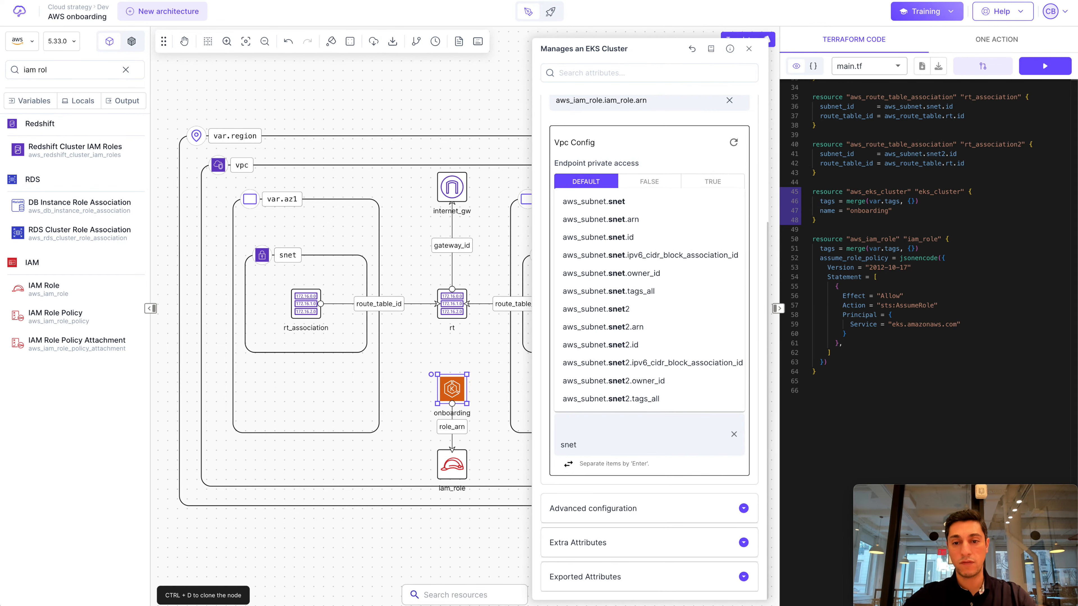
{"action": "left_click", "coordinate": [624, 238]}
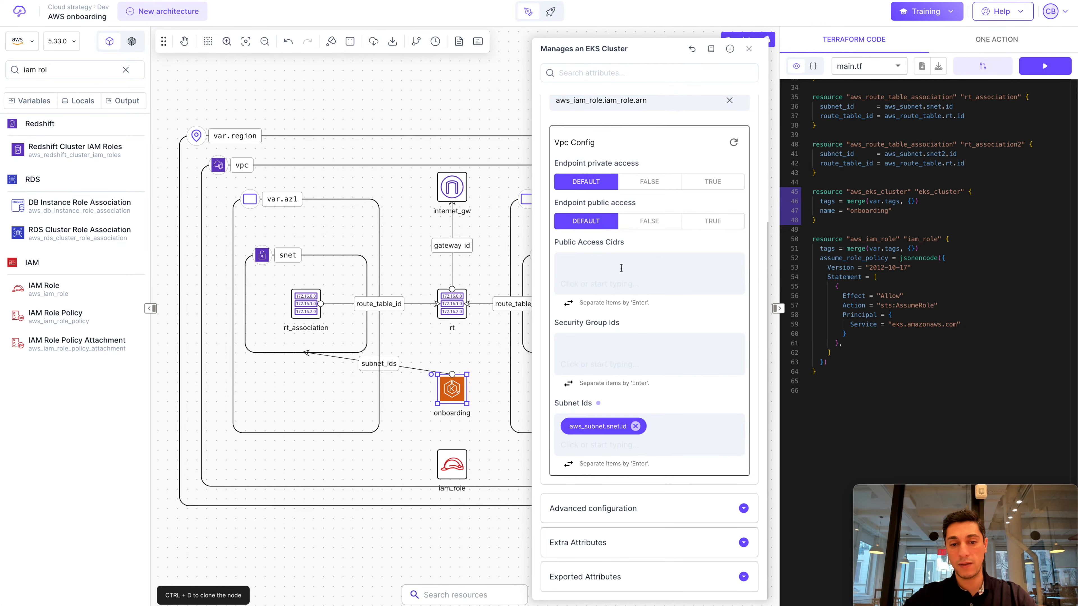
{"action": "left_click", "coordinate": [609, 446]}
{"action": "type", "text": "sne"}
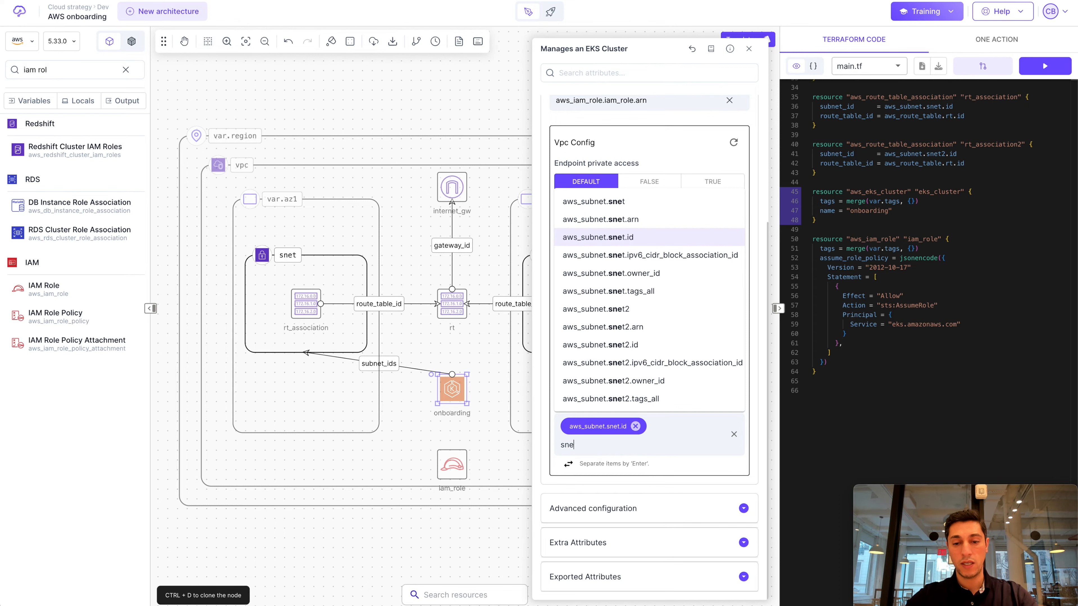
{"action": "left_click", "coordinate": [649, 344]}
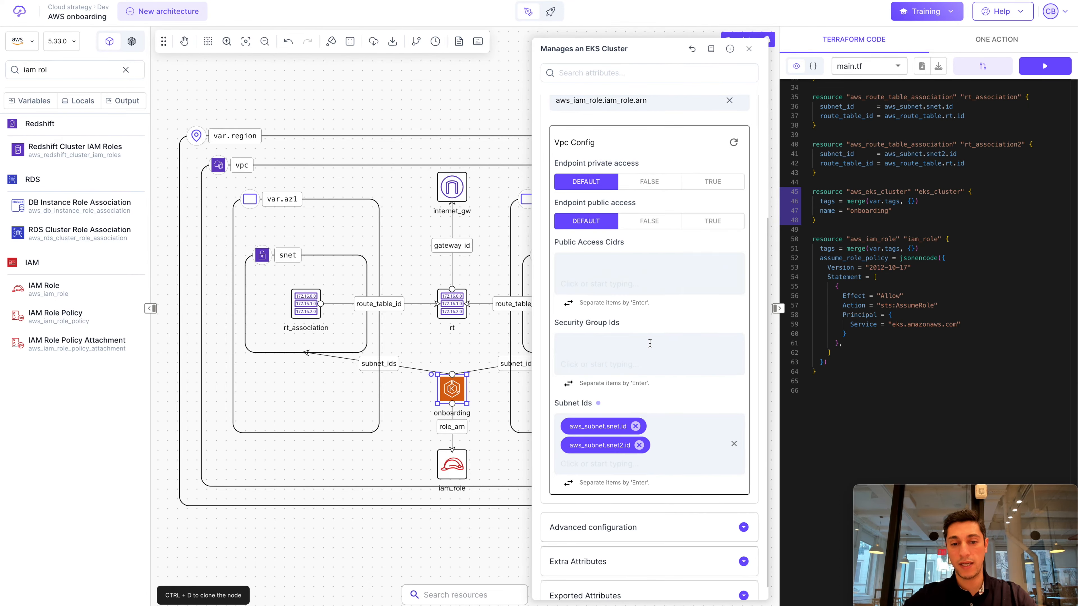
{"action": "left_click", "coordinate": [471, 126]}
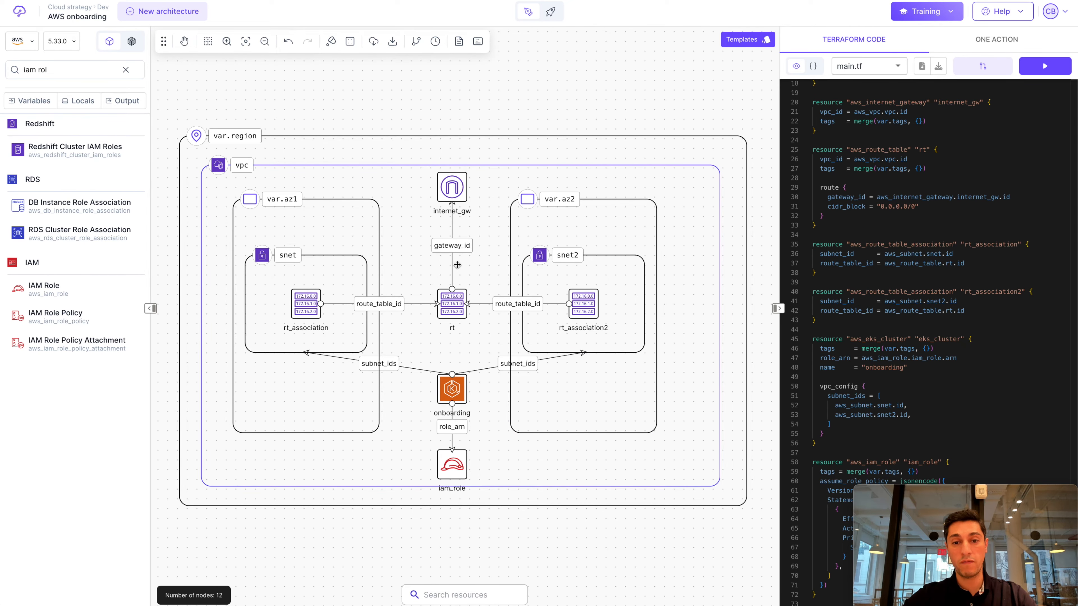
Review the generated Terraform code in main.tf and run a Terraform plan on the architecture
{"action": "scroll", "coordinate": [912, 271], "scroll_direction": "down", "scroll_amount": 7}
{"action": "scroll", "coordinate": [912, 270], "scroll_direction": "up", "scroll_amount": 3}
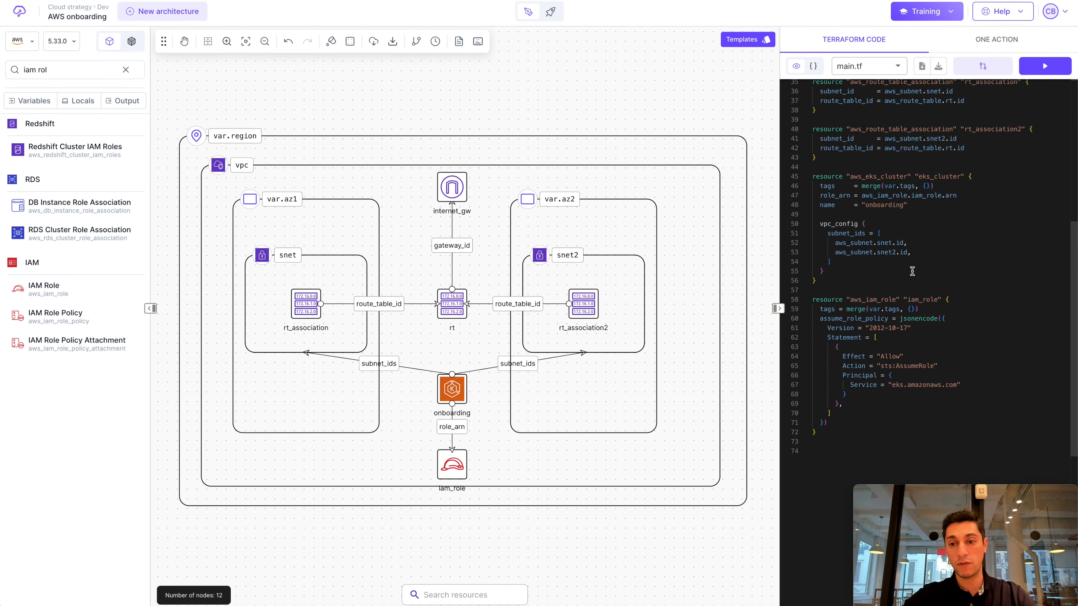
{"action": "scroll", "coordinate": [912, 270], "scroll_direction": "up", "scroll_amount": 10}
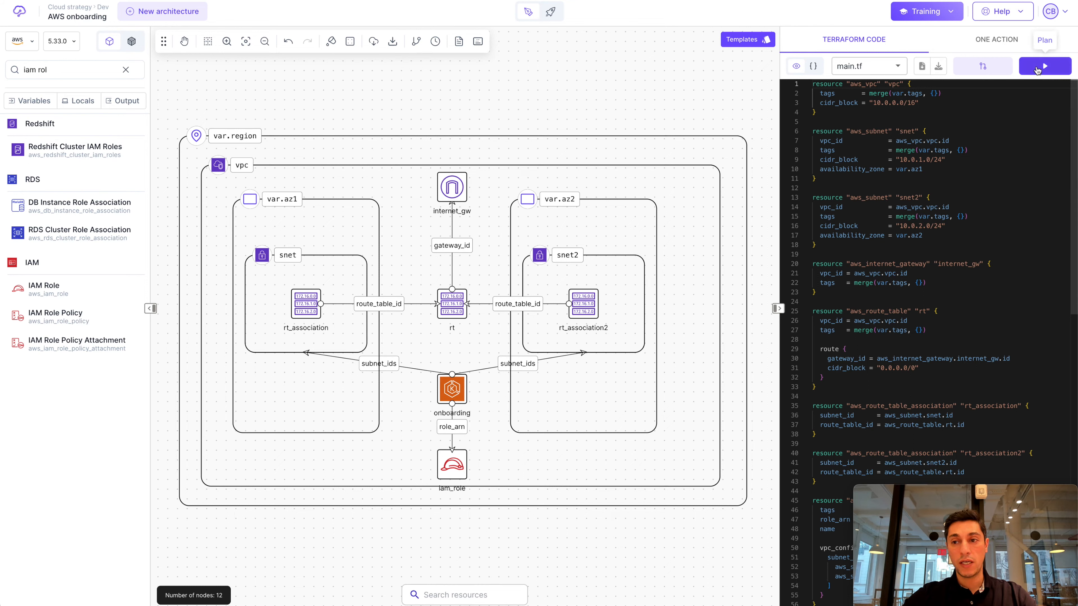
{"action": "left_click", "coordinate": [1037, 68]}
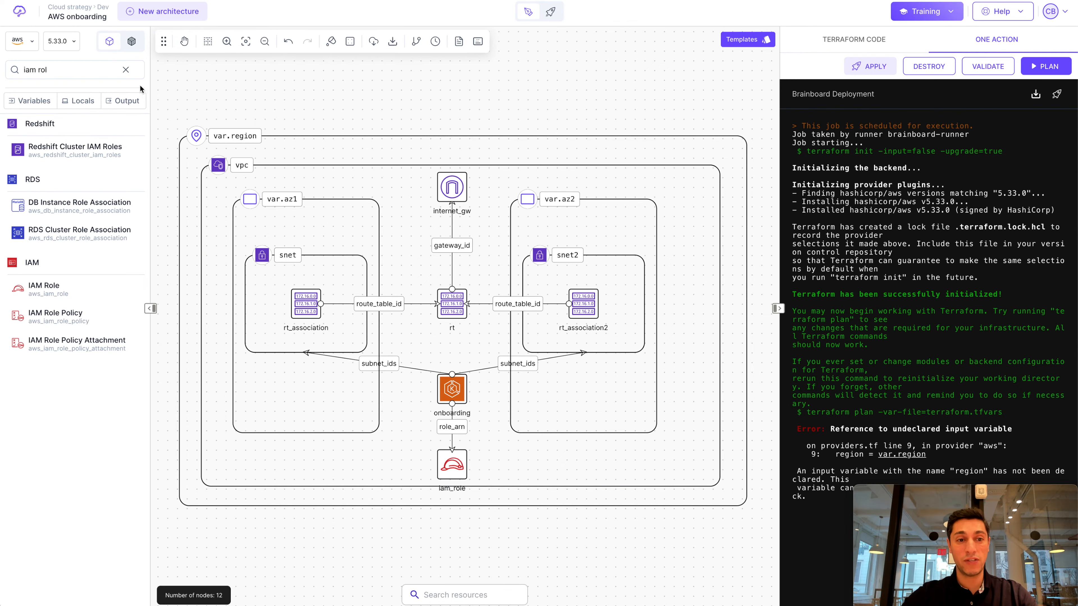
Add an architecture-scoped Terraform variable named region, of type string, with the default us-east-1
{"action": "left_click", "coordinate": [128, 71]}
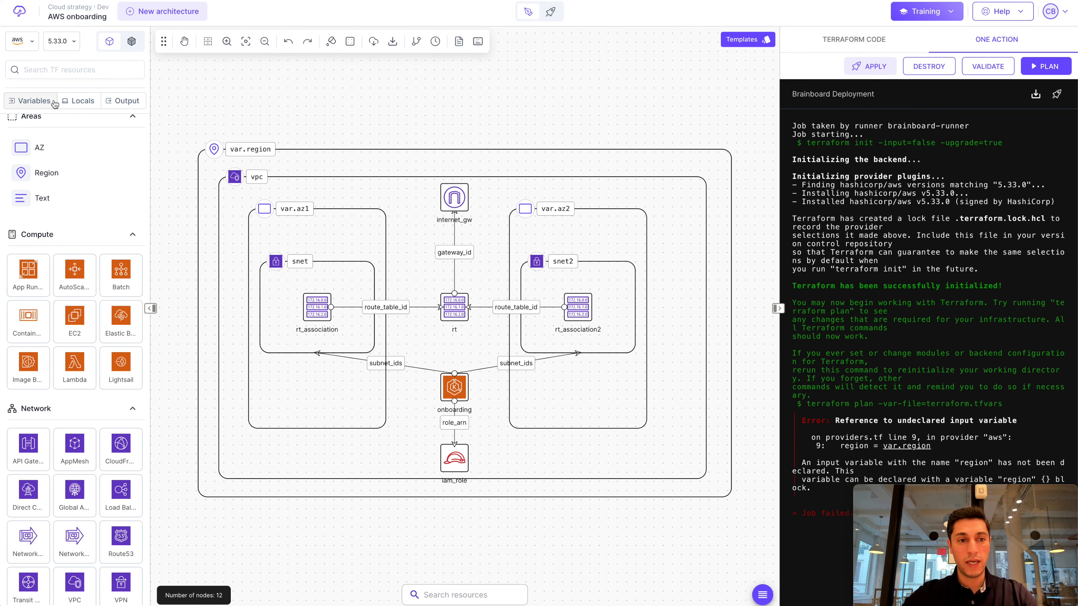
{"action": "left_click", "coordinate": [36, 103]}
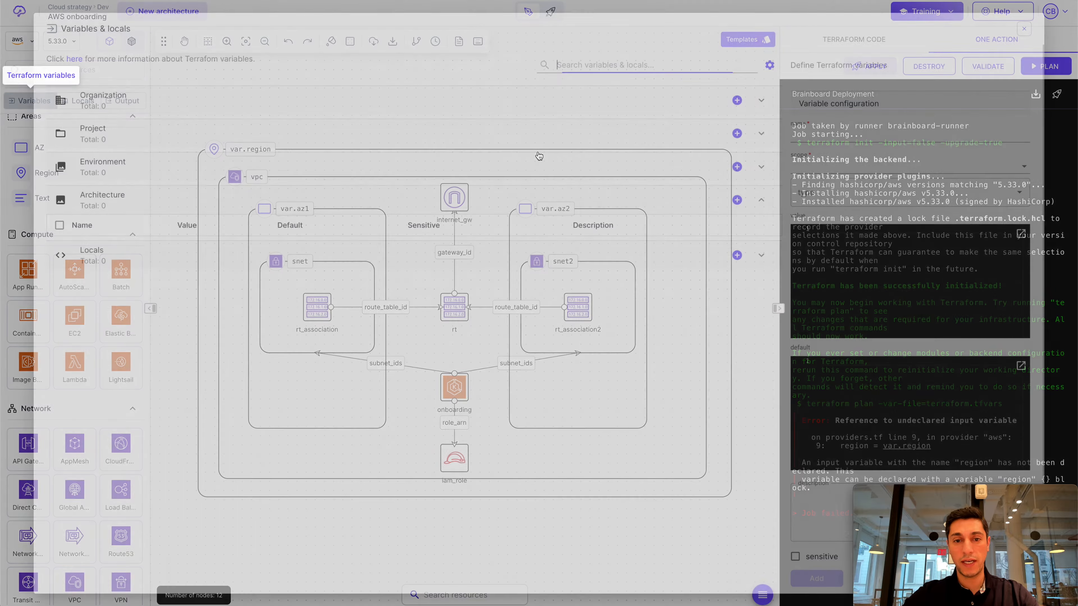
{"action": "left_click", "coordinate": [737, 201]}
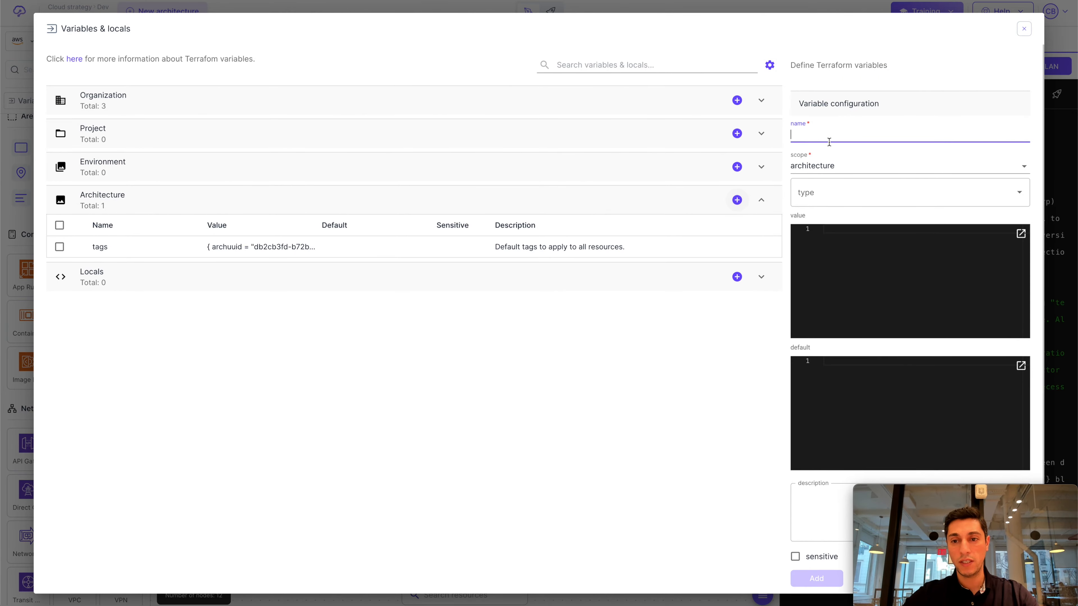
{"action": "type", "text": "region"}
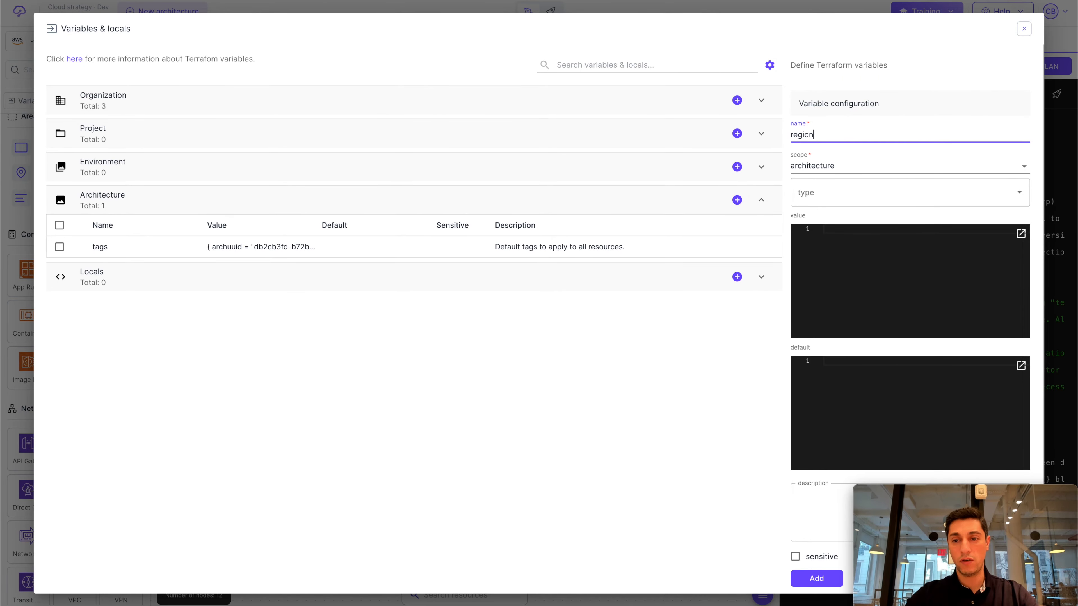
{"action": "left_click", "coordinate": [825, 187]}
{"action": "left_click", "coordinate": [825, 219]}
{"action": "left_click", "coordinate": [859, 376]}
{"action": "type", "text": "us-east-1"}
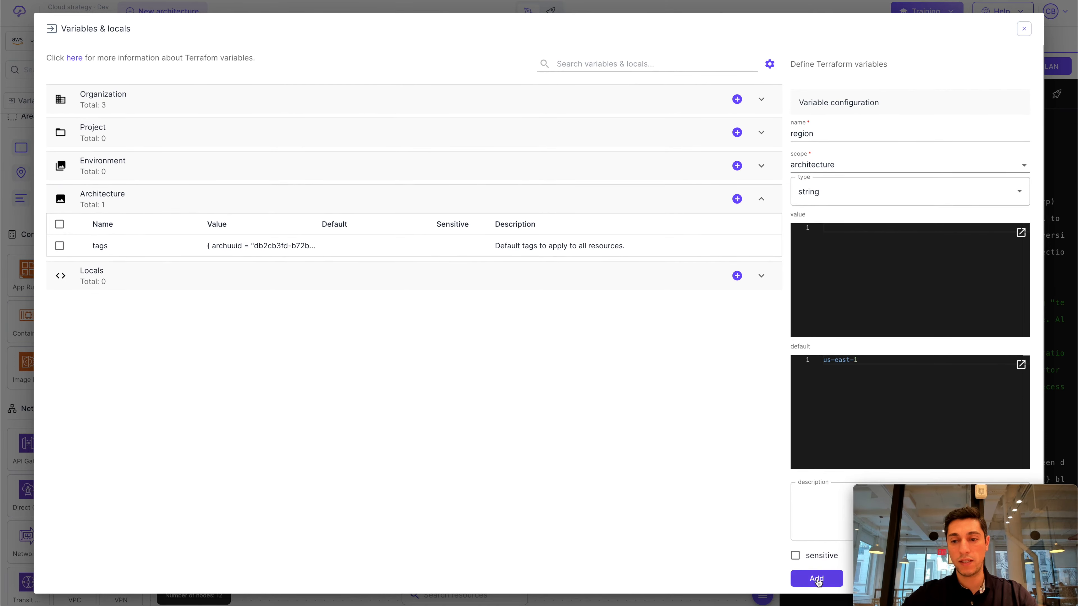
{"action": "left_click", "coordinate": [819, 576]}
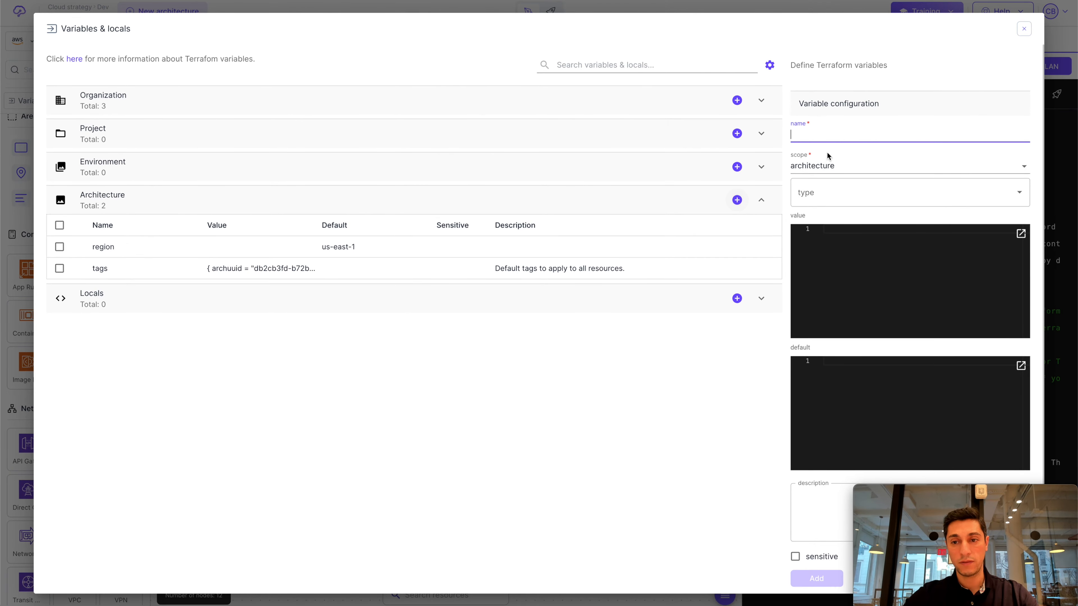
Add an architecture-scoped string variable named az1 with the default us-east-1a
{"action": "type", "text": "az1"}
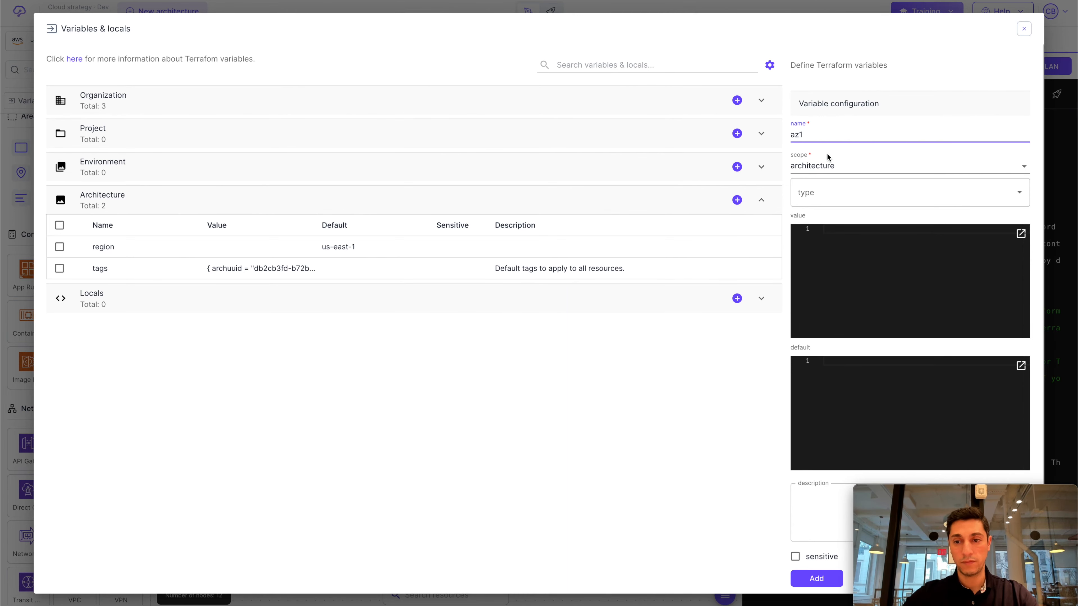
{"action": "left_click", "coordinate": [830, 192]}
{"action": "left_click", "coordinate": [834, 222]}
{"action": "left_click", "coordinate": [849, 372]}
{"action": "type", "text": "us-east-1"}
{"action": "left_click", "coordinate": [817, 578]}
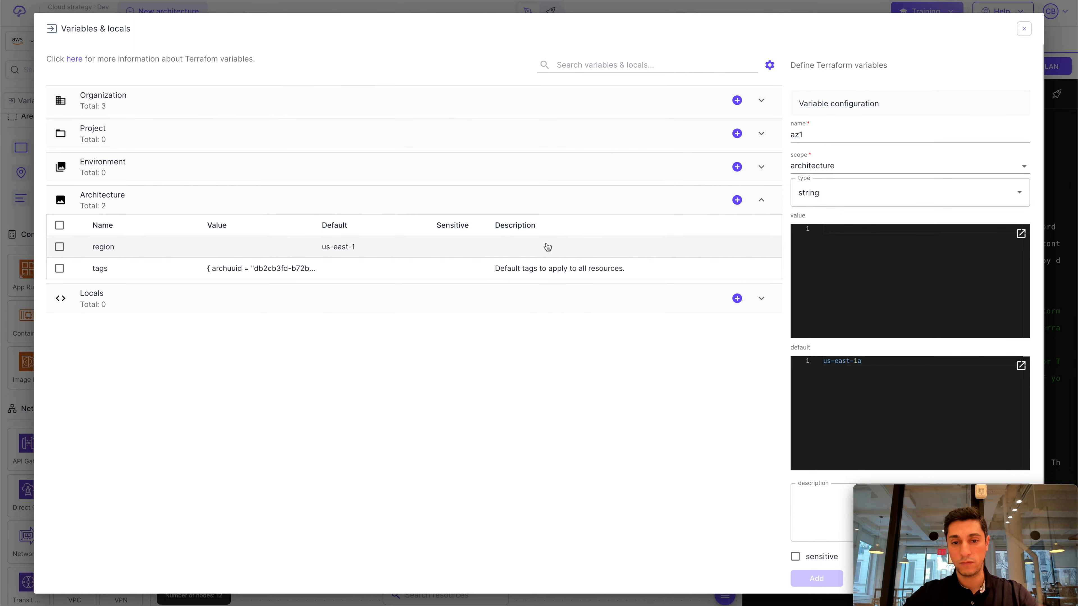
Add an architecture-scoped string variable named az2 with the default us-east-1b
{"action": "left_click", "coordinate": [736, 198]}
{"action": "type", "text": "az2"}
{"action": "left_click", "coordinate": [831, 192]}
{"action": "left_click", "coordinate": [834, 219]}
{"action": "left_click", "coordinate": [840, 396]}
{"action": "type", "text": "us-east-1"}
{"action": "type", "text": "b"}
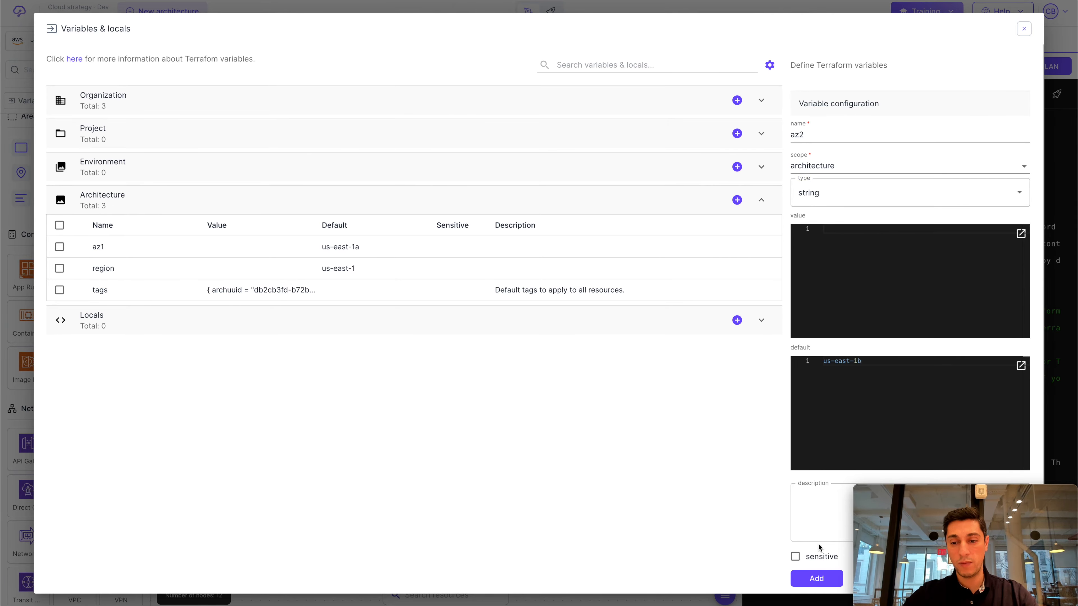
{"action": "left_click", "coordinate": [818, 578]}
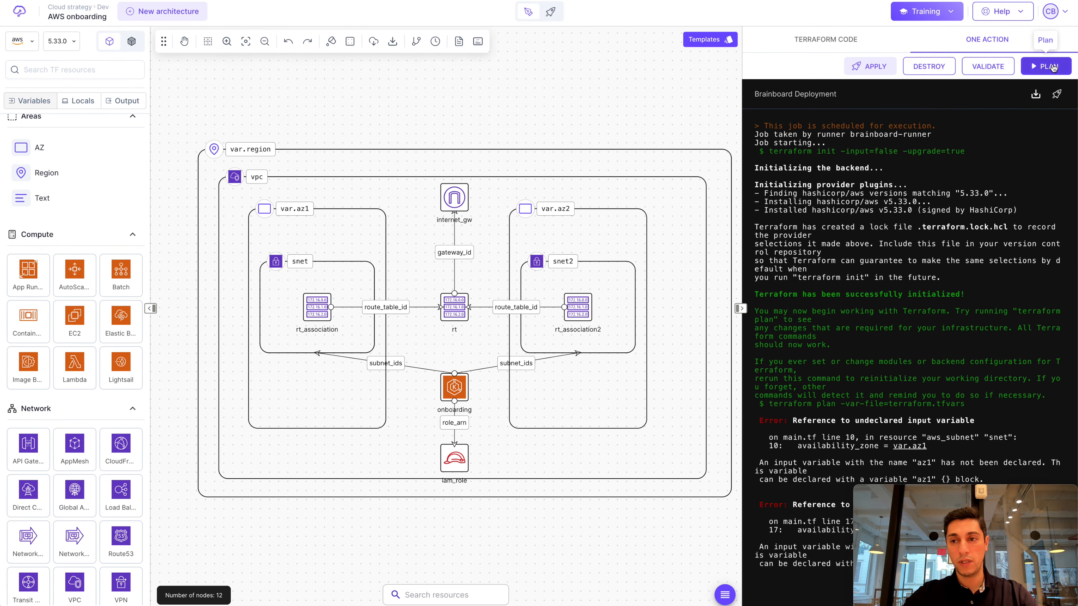
Run the Terraform plan again, widen the deployment output and review the resources planned for creation
{"action": "left_click", "coordinate": [1039, 66]}
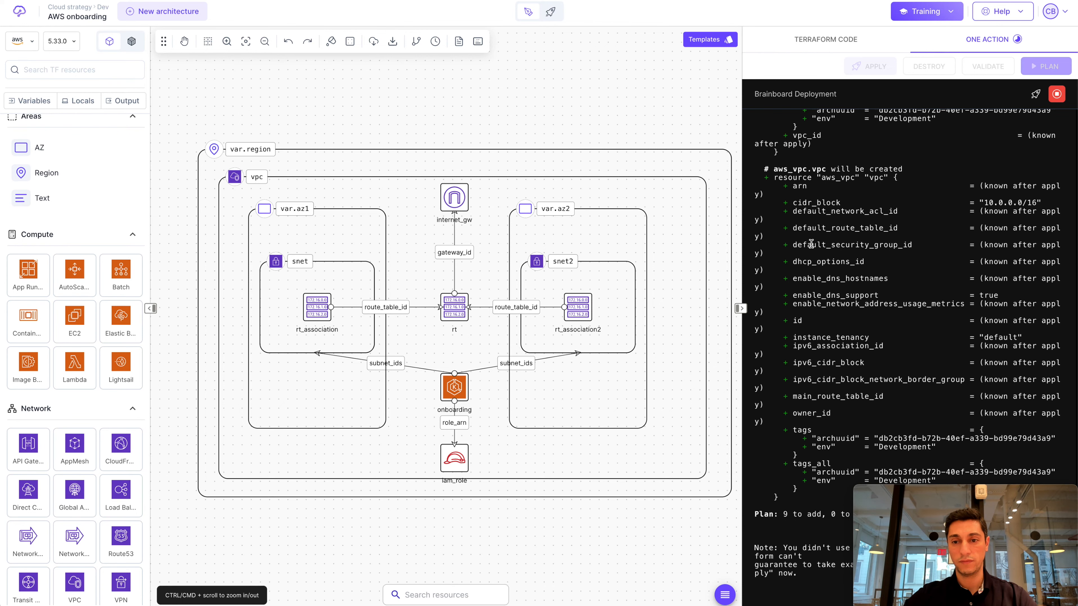
{"action": "left_click_drag", "start_coordinate": [742, 221], "coordinate": [659, 222]}
{"action": "scroll", "coordinate": [811, 228], "scroll_direction": "up", "scroll_amount": 10}
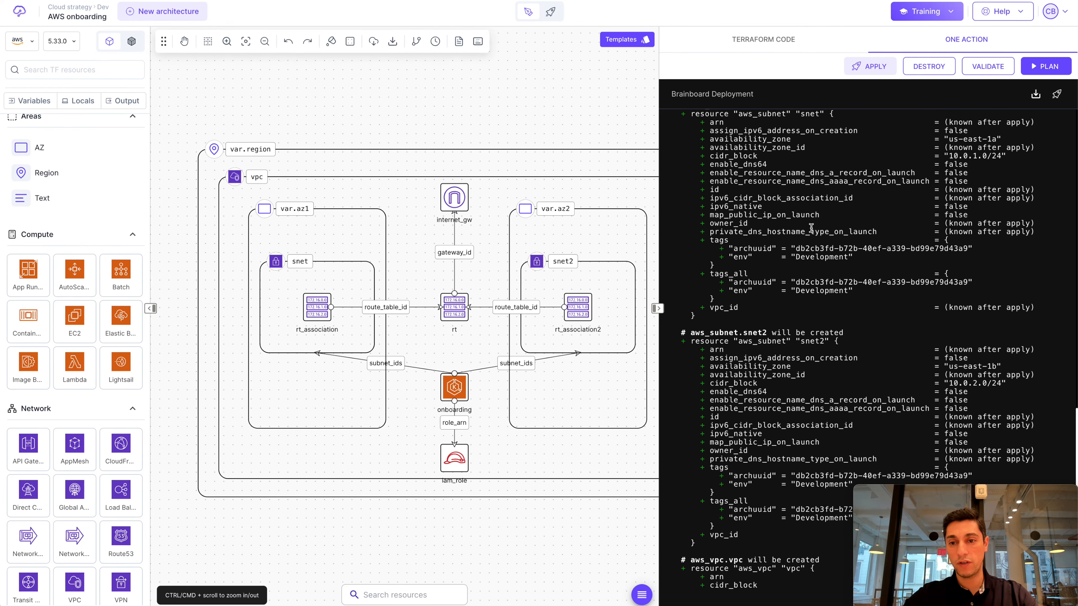
{"action": "scroll", "coordinate": [812, 228], "scroll_direction": "up", "scroll_amount": 10}
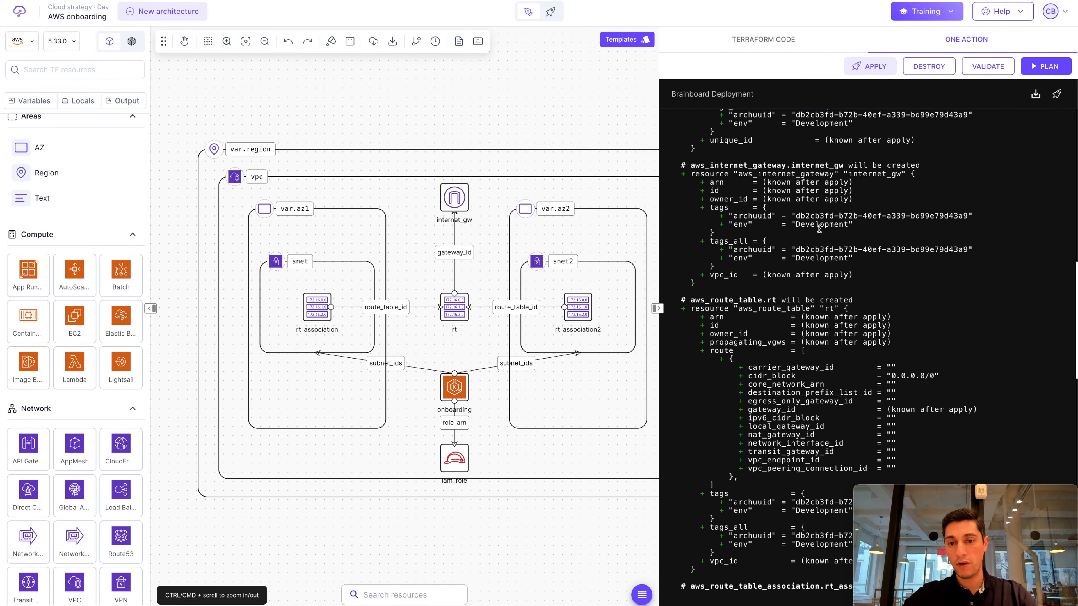
{"action": "scroll", "coordinate": [819, 228], "scroll_direction": "down", "scroll_amount": 10}
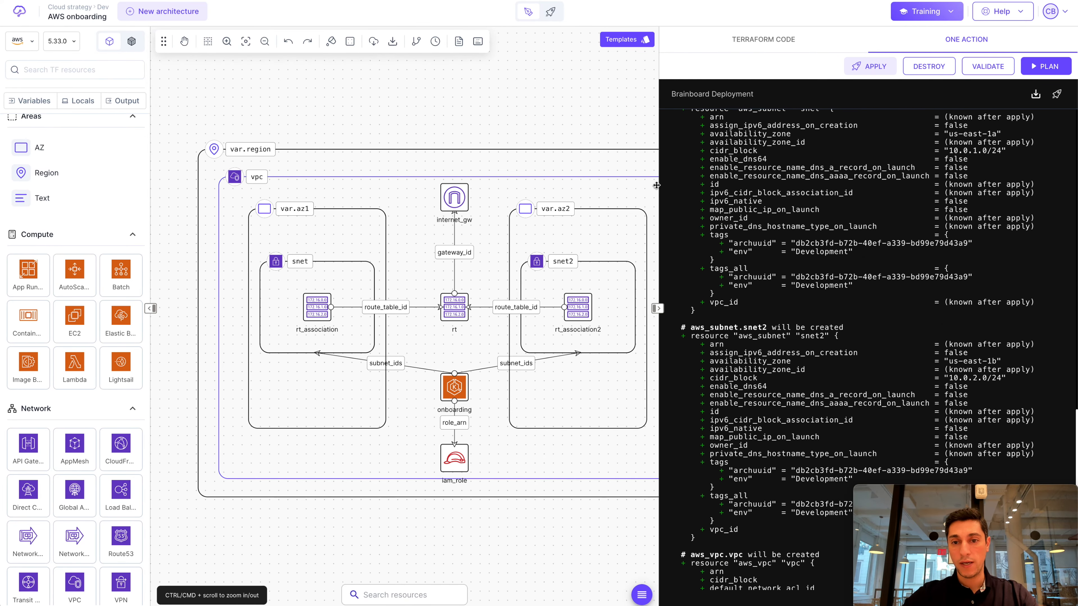
Return to the Terraform code beside the full diagram and commit the architecture as a new version with the message "Version 1"
{"action": "left_click_drag", "start_coordinate": [656, 184], "coordinate": [779, 185]}
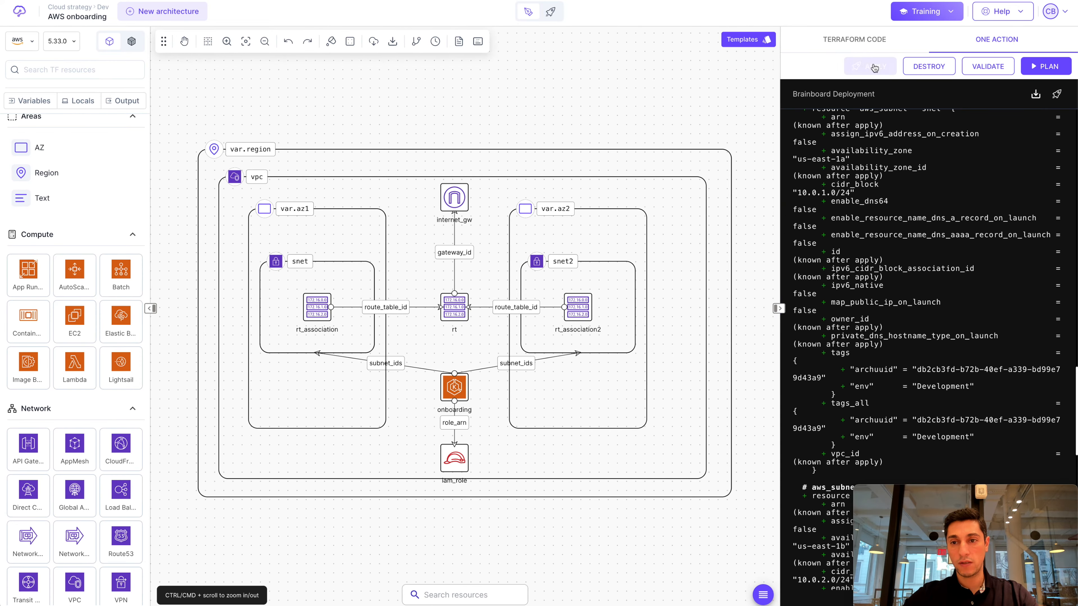
{"action": "left_click", "coordinate": [866, 40]}
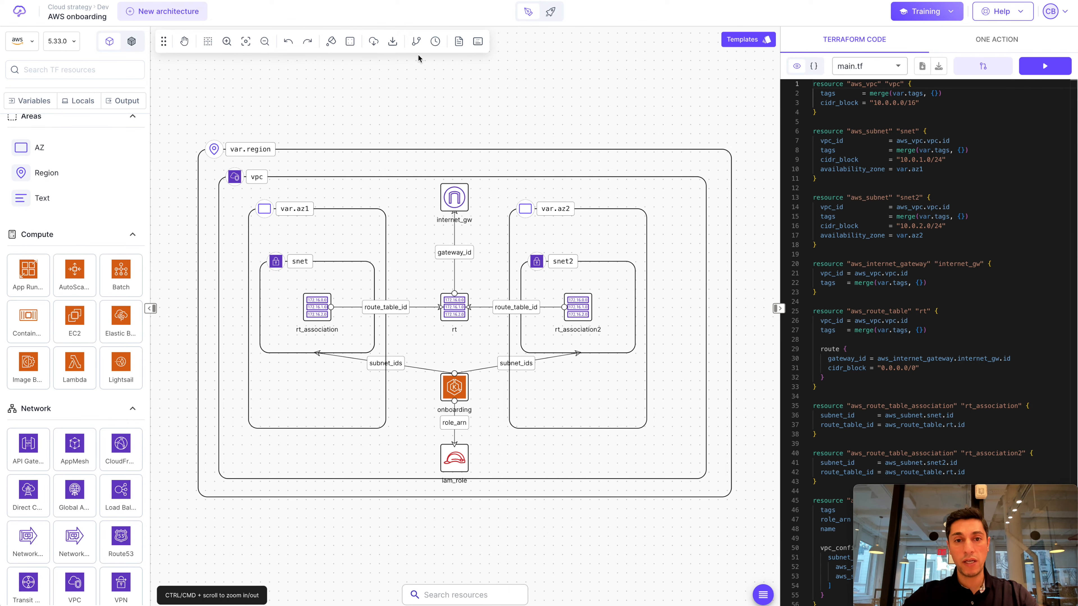
{"action": "left_click", "coordinate": [416, 42]}
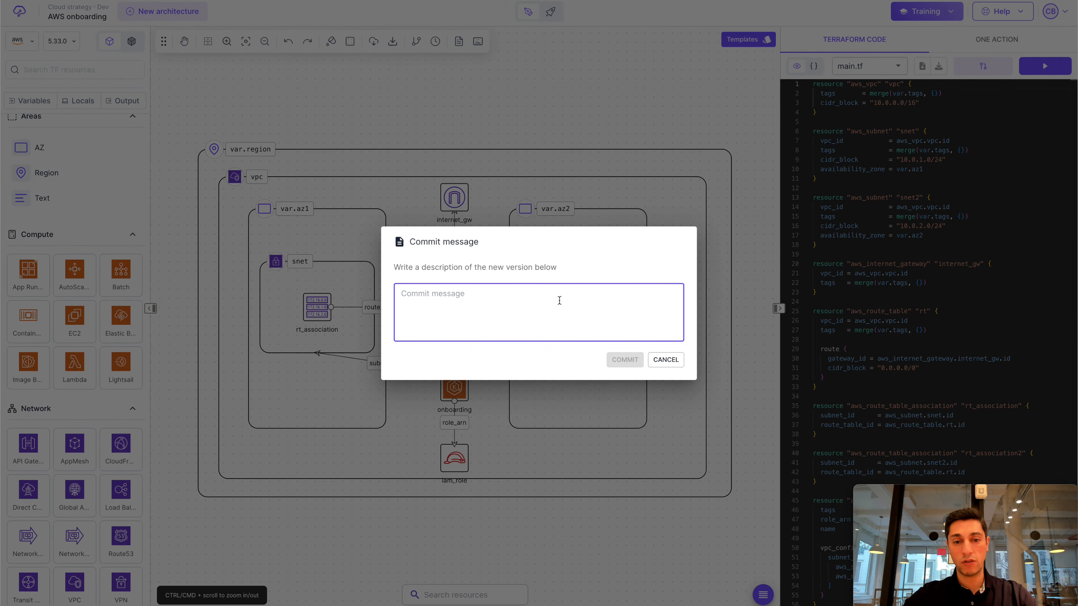
{"action": "type", "text": "Version 1"}
{"action": "left_click", "coordinate": [624, 360]}
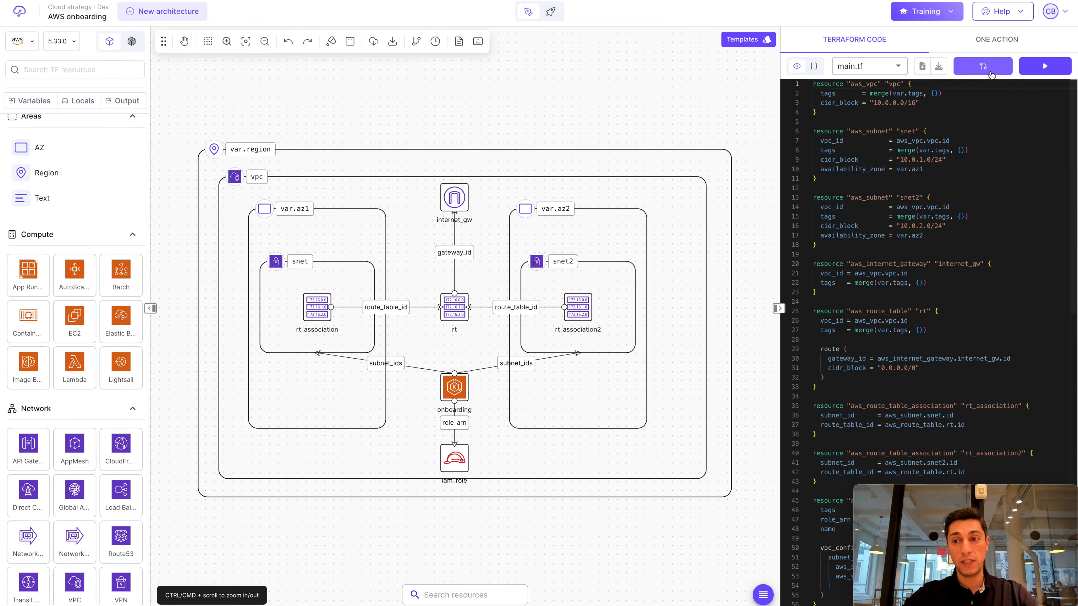
Examine the pull request's available Git services and included Terraform files, and close it without creating the request
{"action": "left_click", "coordinate": [982, 66]}
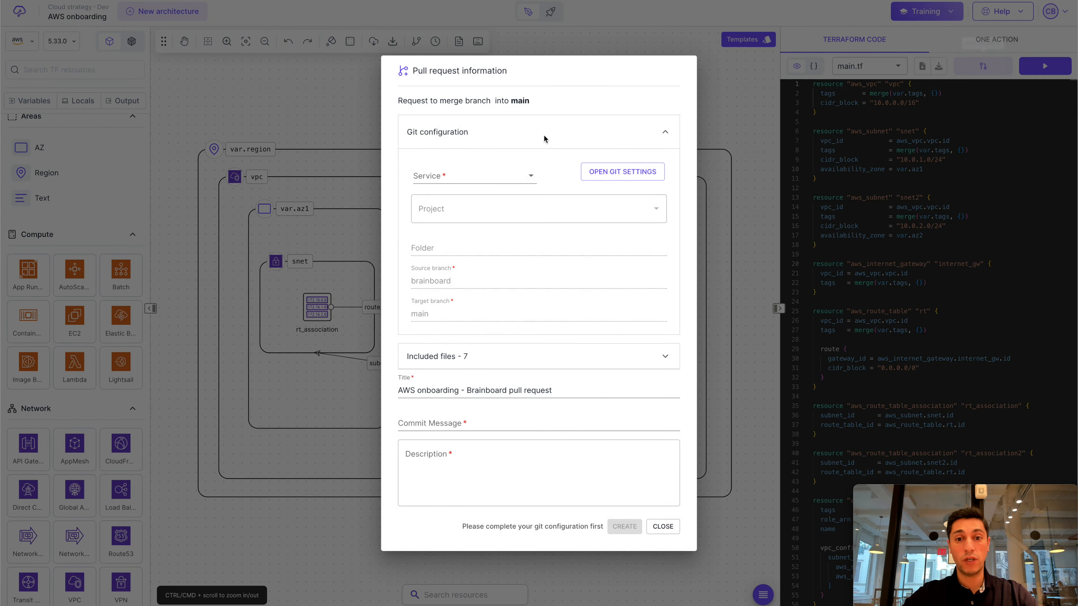
{"action": "left_click", "coordinate": [484, 182]}
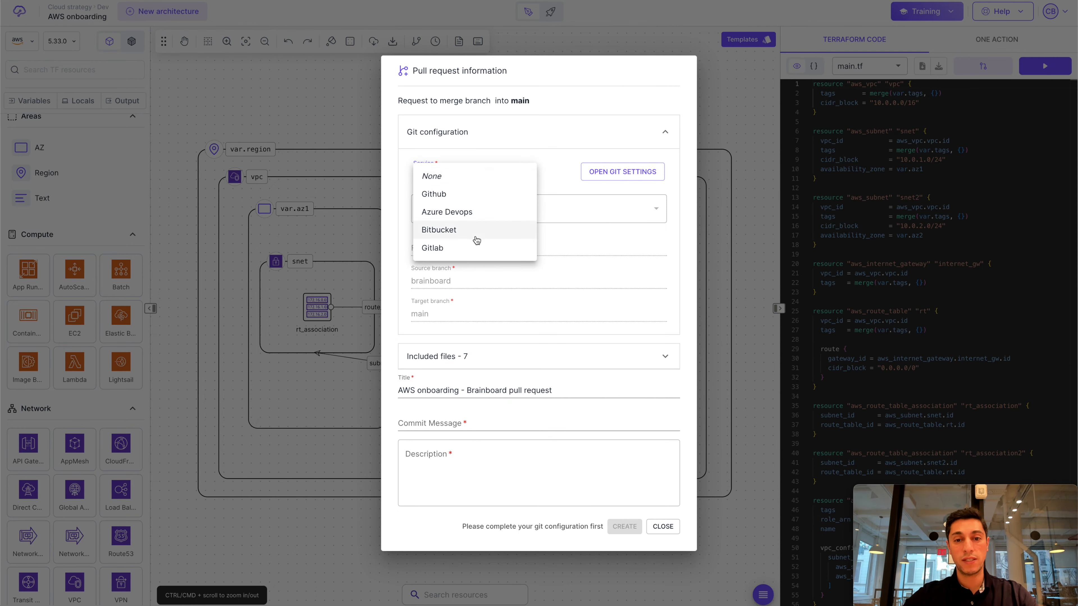
{"action": "left_click", "coordinate": [633, 233]}
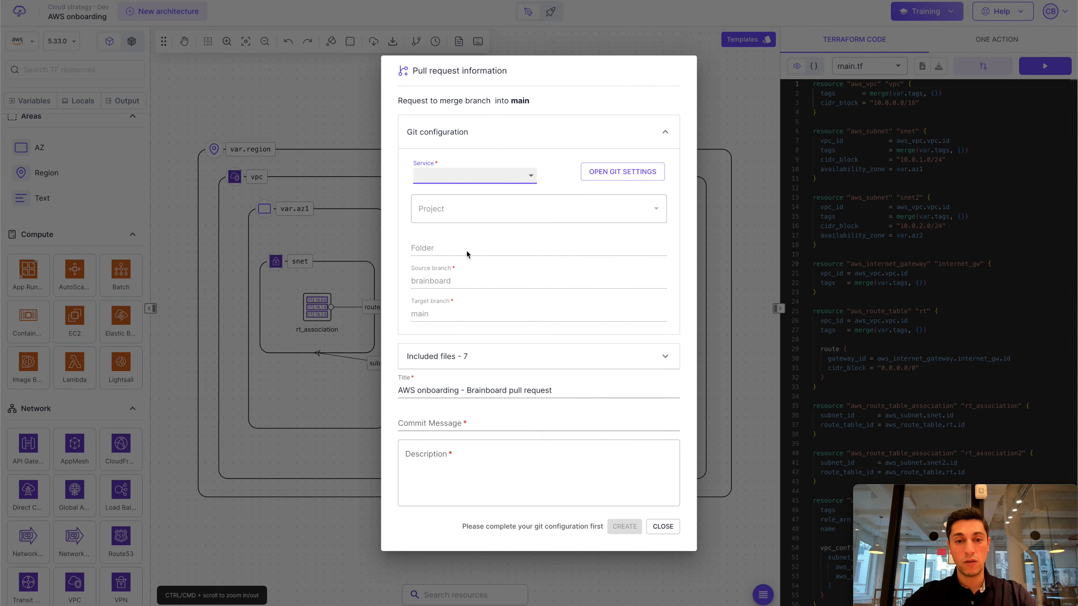
{"action": "left_click", "coordinate": [475, 356]}
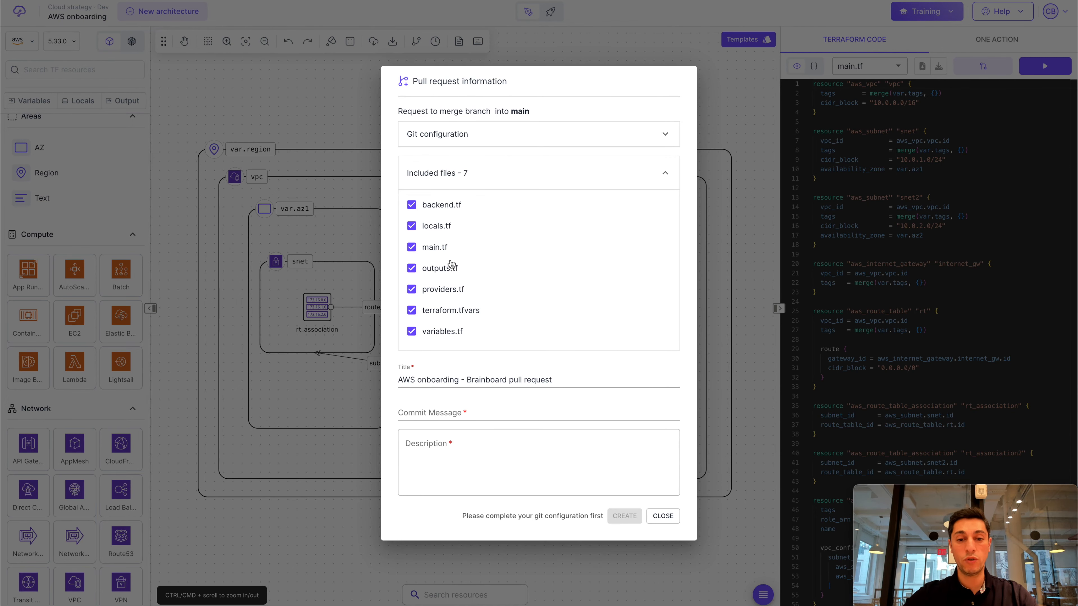
{"action": "left_click", "coordinate": [662, 516]}
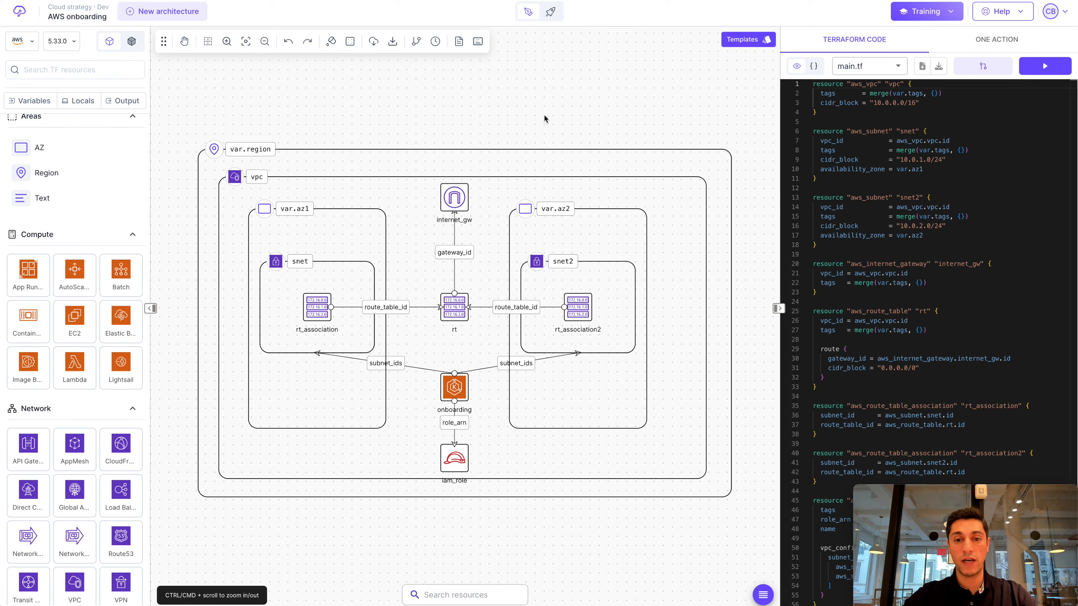
Open the CI/CD workflow designer for the AWS onboarding architecture
{"action": "left_click", "coordinate": [554, 16]}
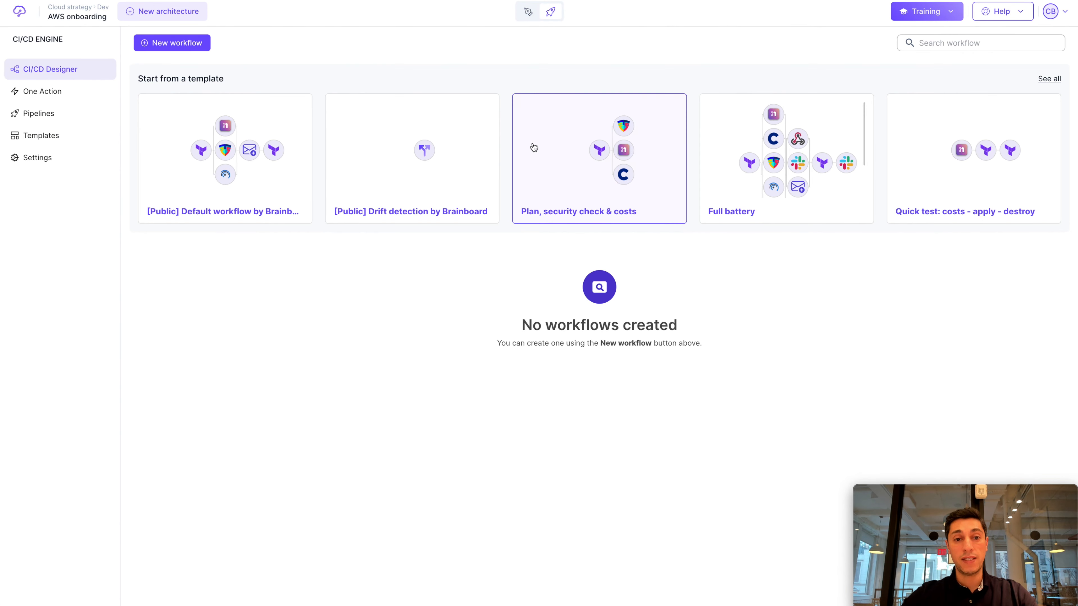